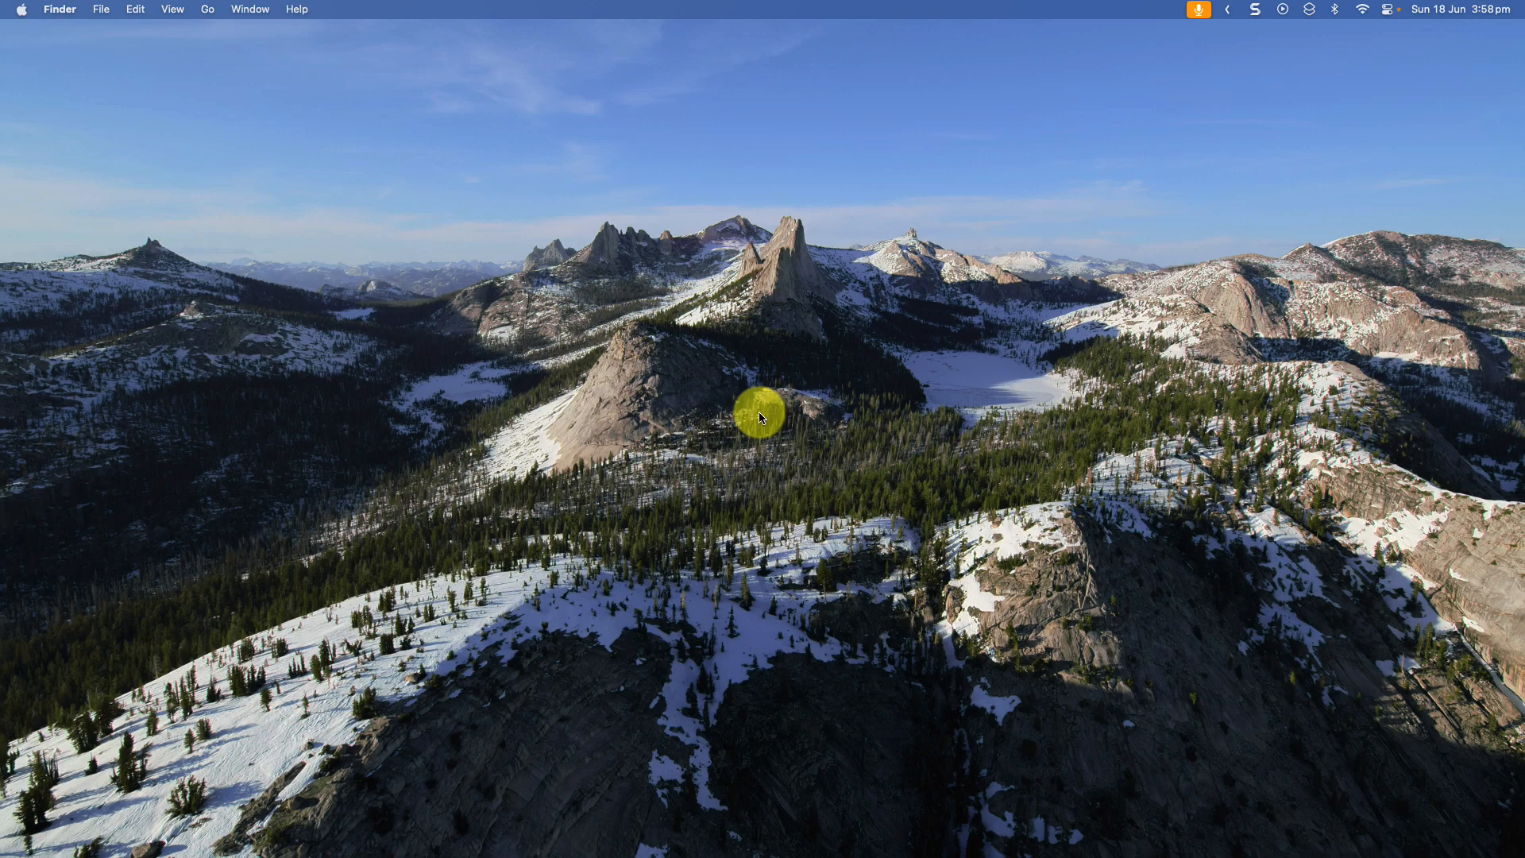
# Step: Switch from the desktop to the full-screen Arc browser workspace
pyautogui.hotkey('ctrl', 'Right')
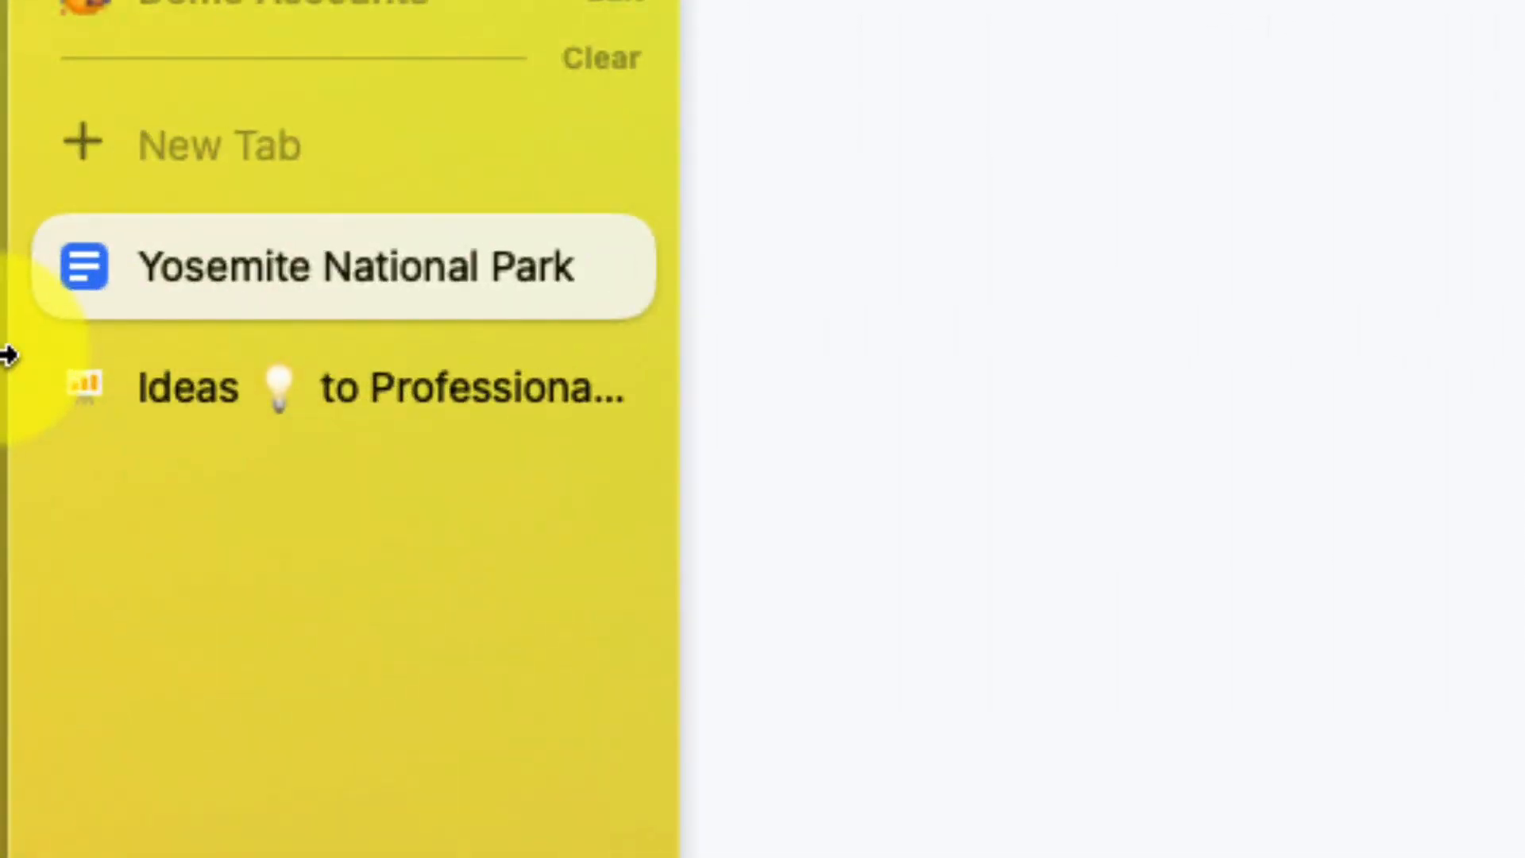
# Step: Bring up the MagicSlides homepage from the Arc sidebar tab
pyautogui.click(331, 405)
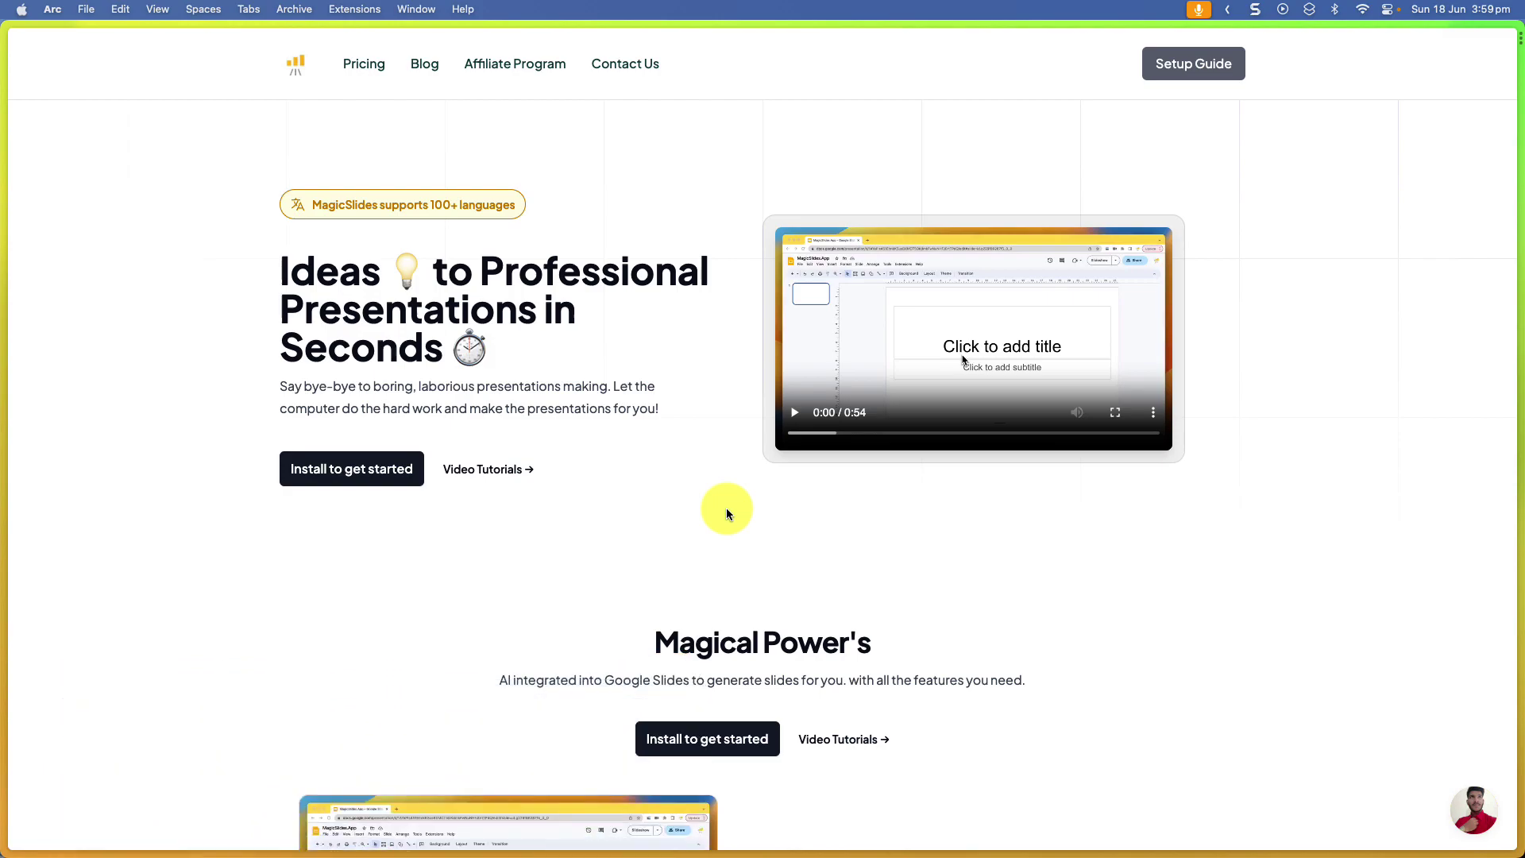
pyautogui.scroll(-4, 726, 508)
pyautogui.scroll(-4, 727, 508)
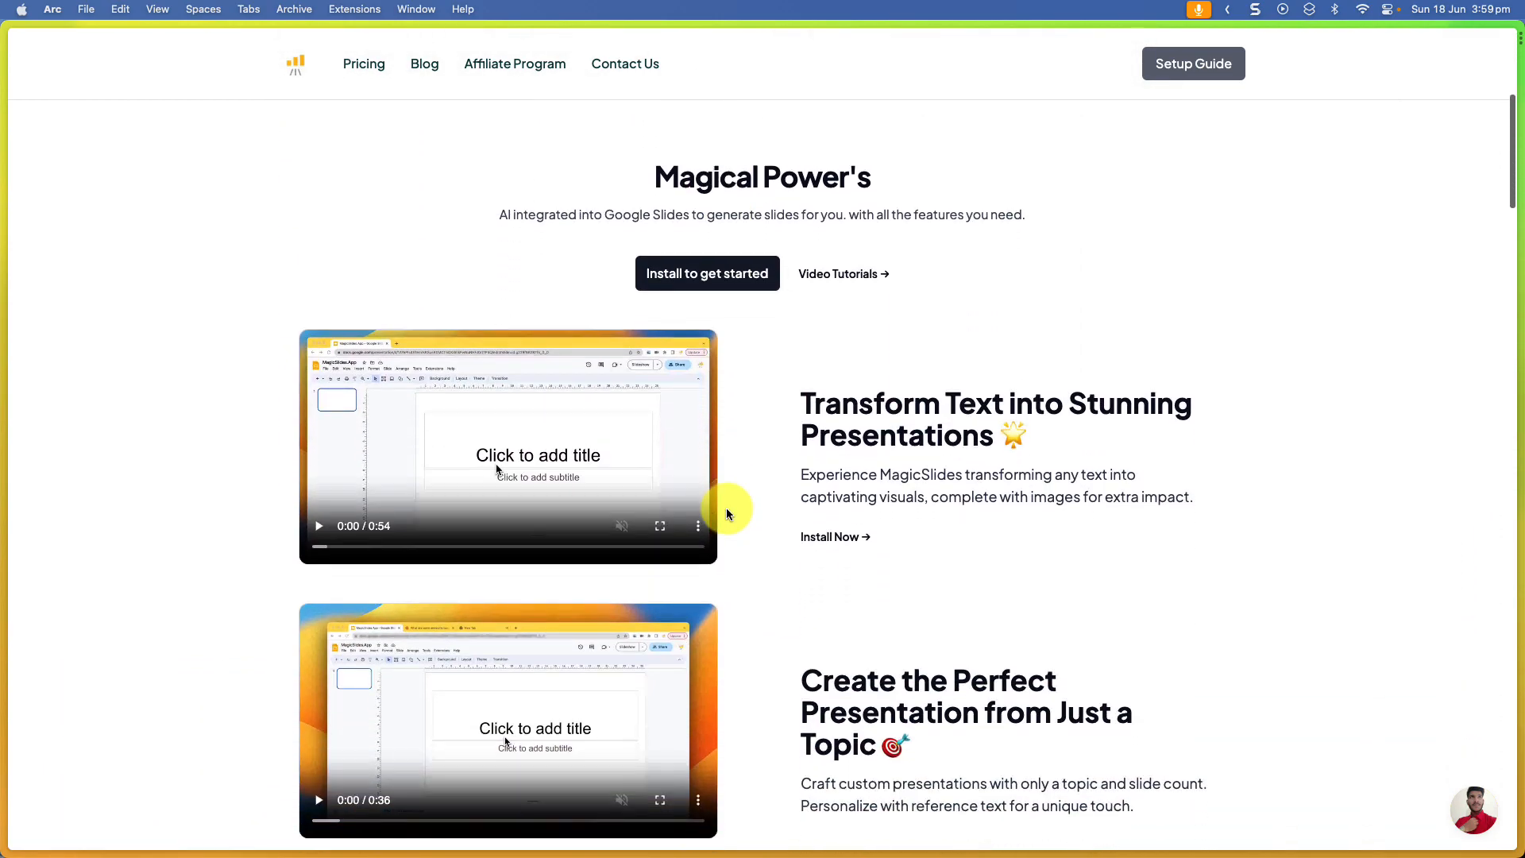
pyautogui.scroll(-3, 726, 507)
pyautogui.scroll(-3, 726, 508)
pyautogui.scroll(-3, 726, 508)
pyautogui.scroll(-1, 726, 508)
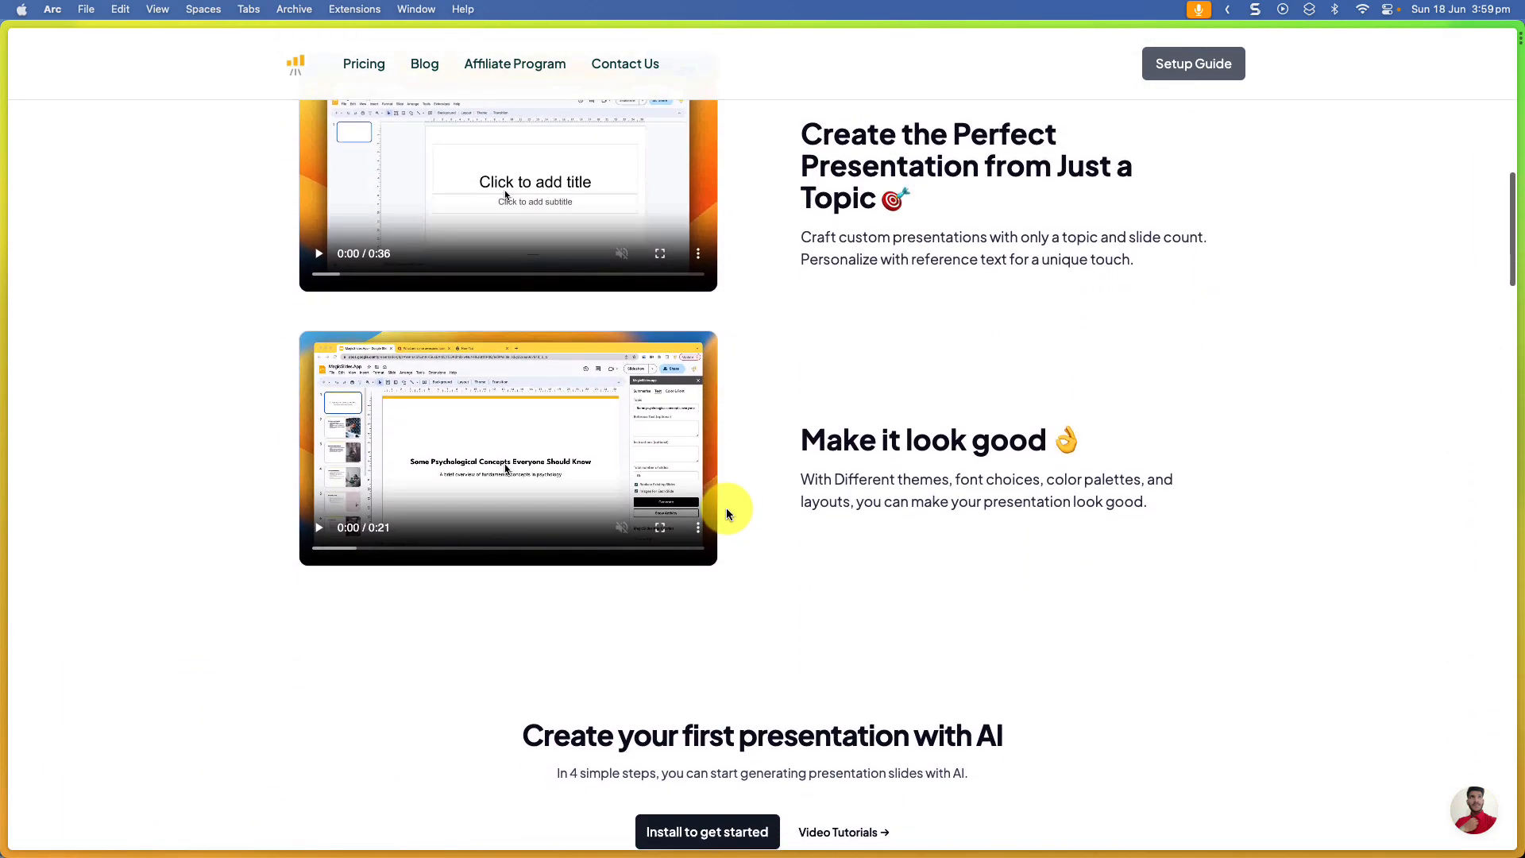
pyautogui.scroll(5, 726, 508)
pyautogui.scroll(6, 726, 508)
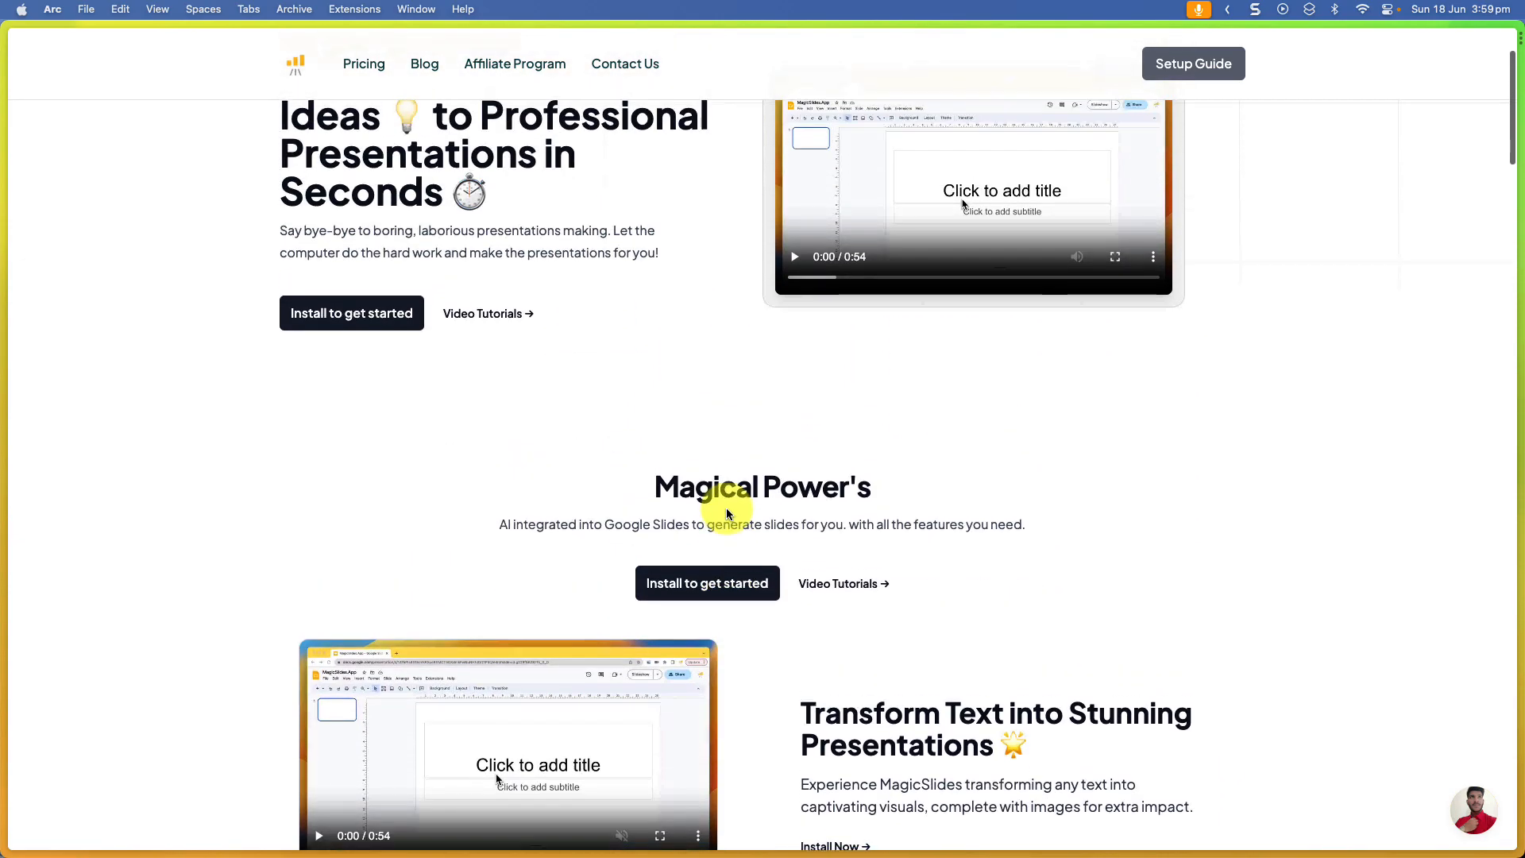
pyautogui.scroll(2, 725, 508)
pyautogui.scroll(1, 725, 507)
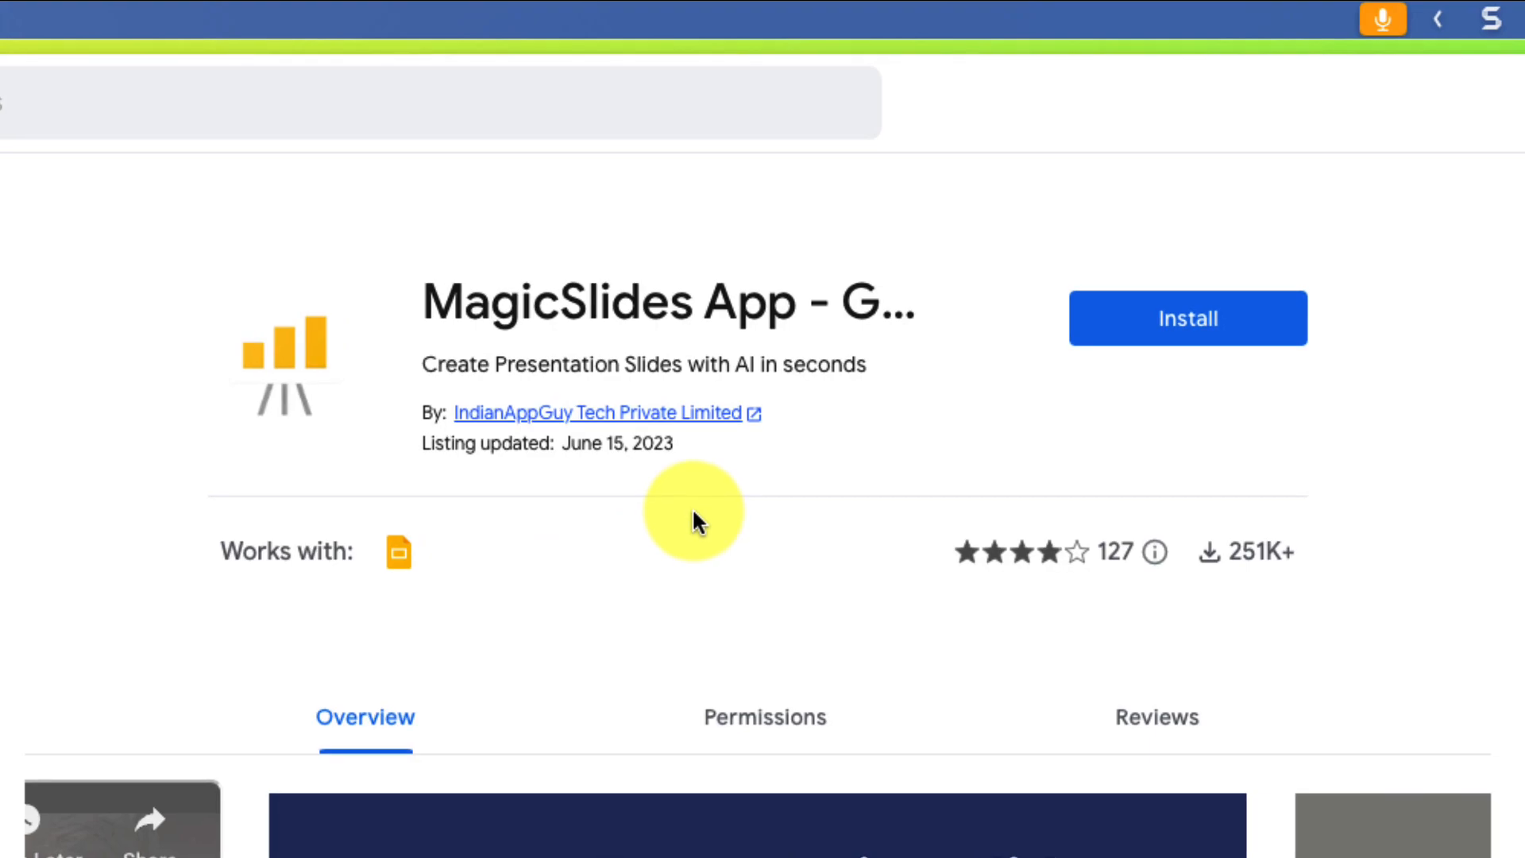
# Step: Install the MagicSlides add-on, continuing with the existing Google account
pyautogui.click(1217, 320)
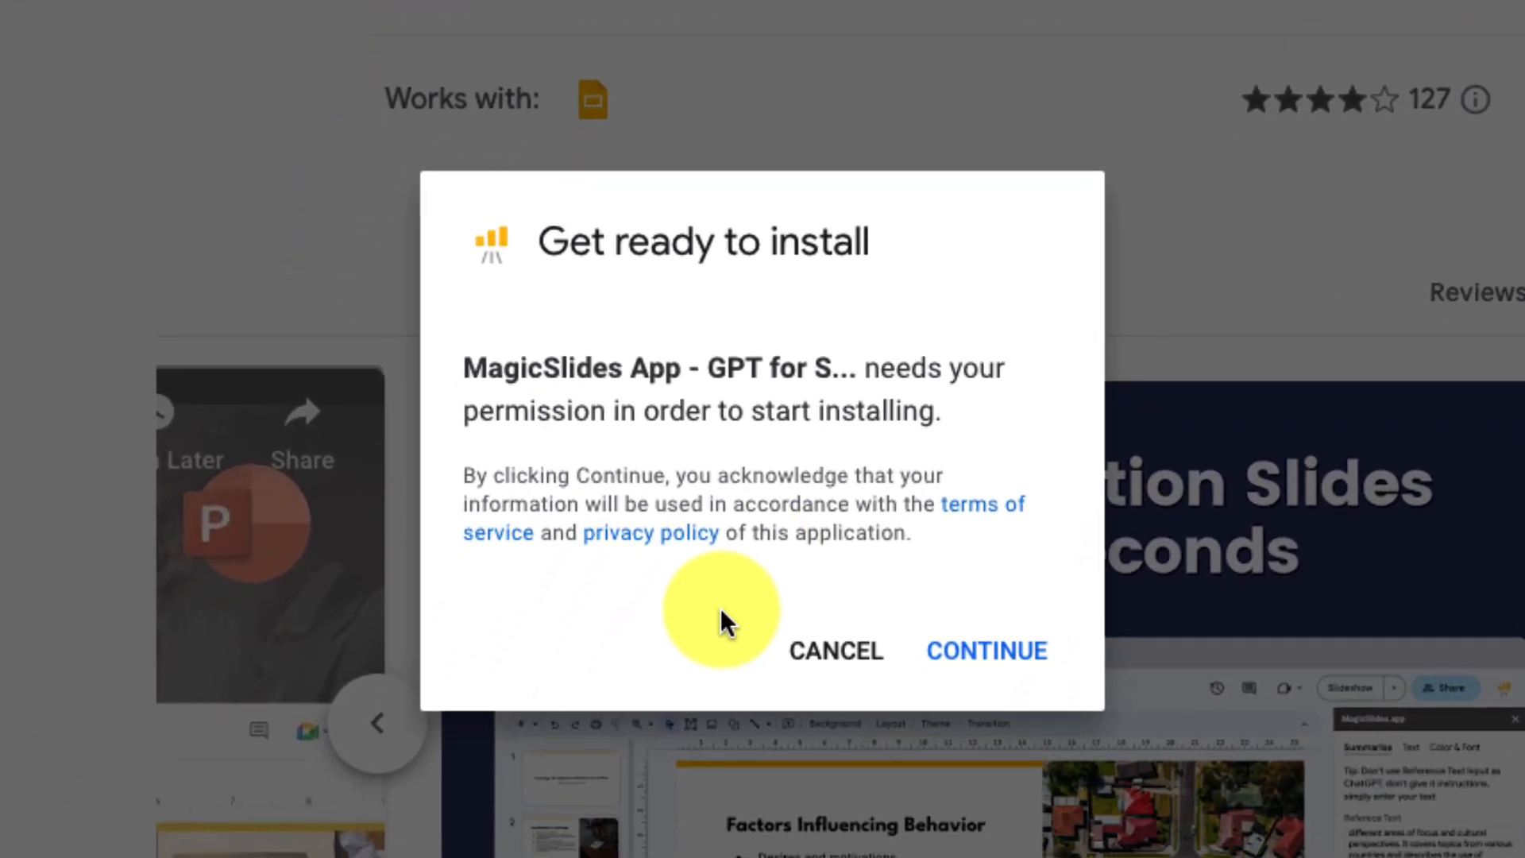
pyautogui.click(1013, 651)
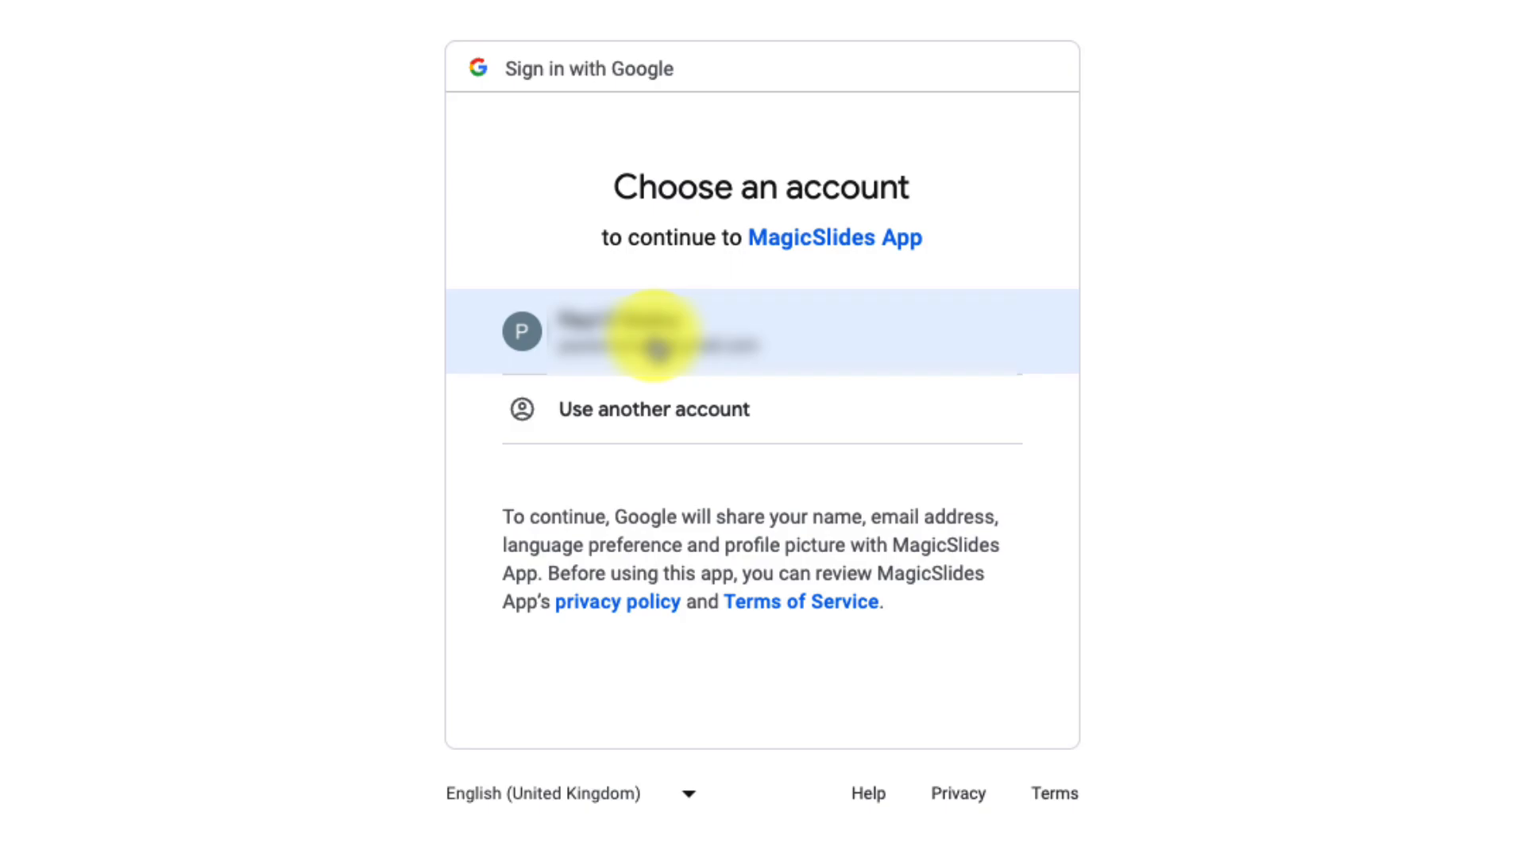
pyautogui.click(656, 340)
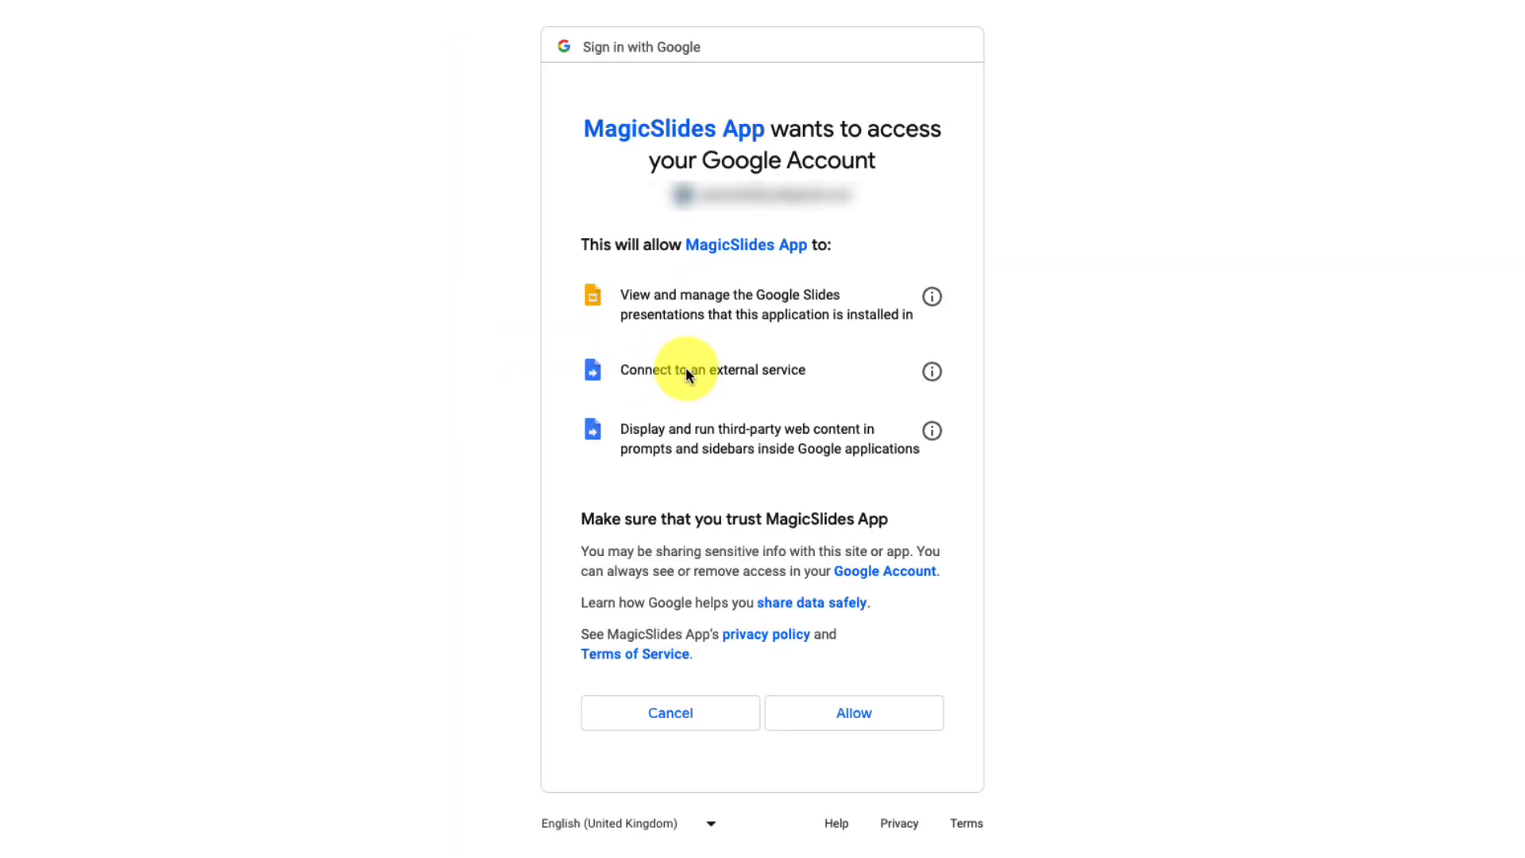
# Step: Allow MagicSlides access to the Google account and finish the installation dialog
pyautogui.click(846, 715)
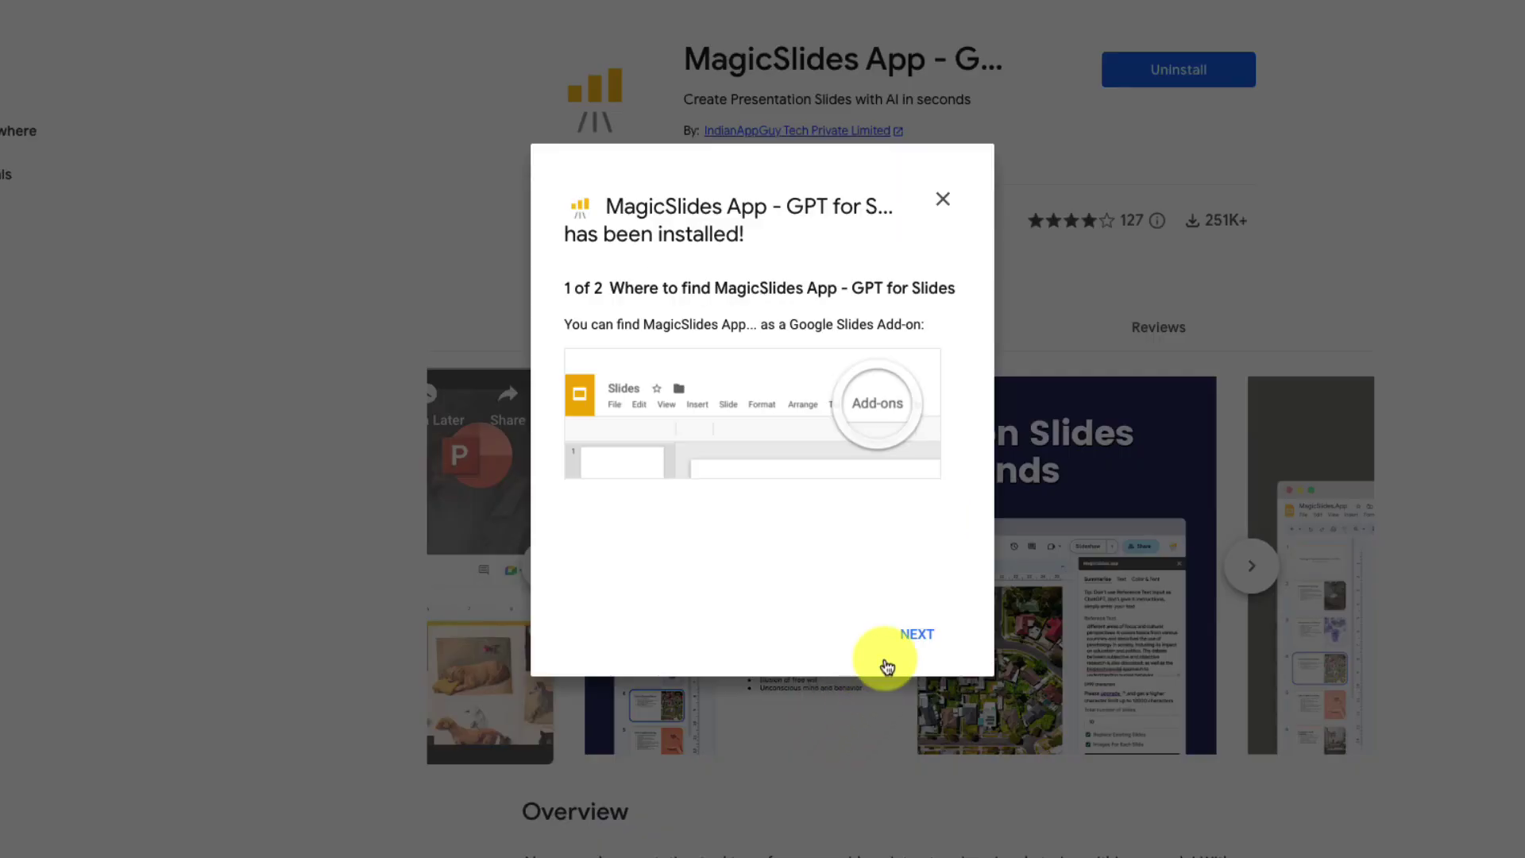
pyautogui.click(916, 633)
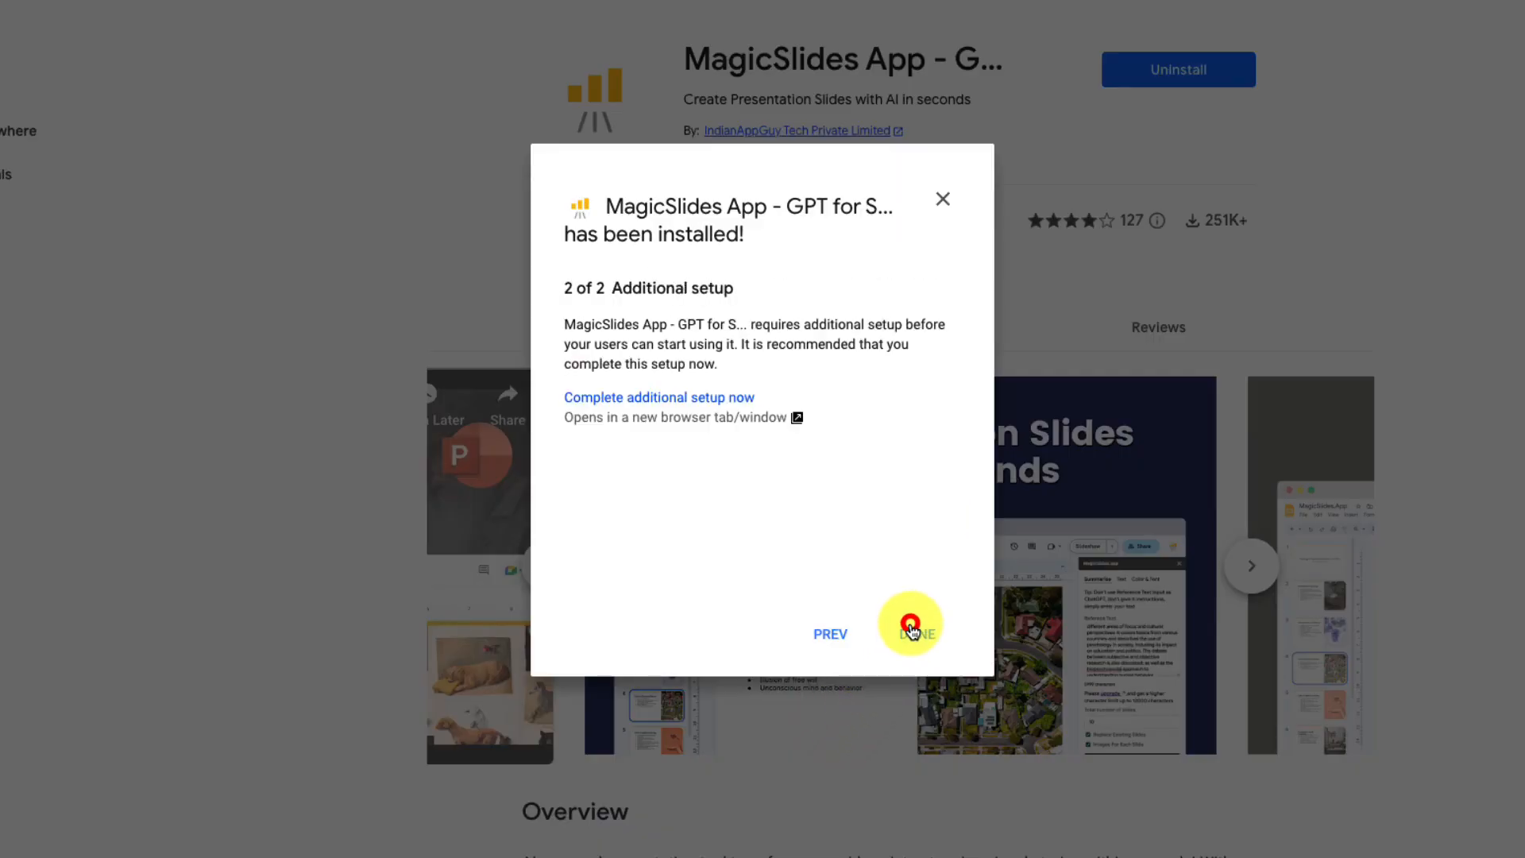
pyautogui.click(914, 632)
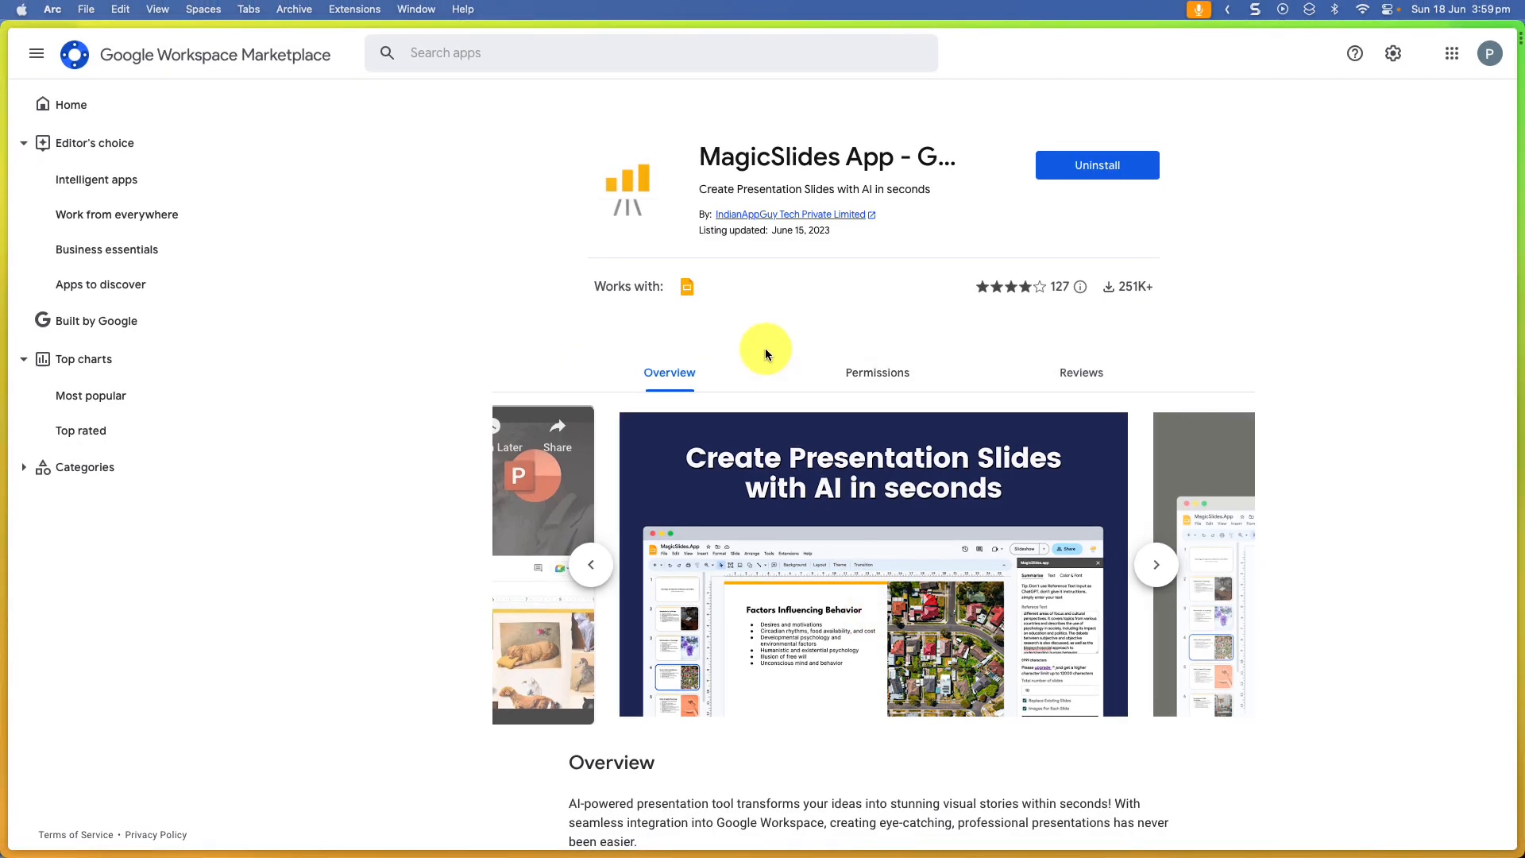
# Step: Create a new presentation via slides.new and launch MagicSlides App from Extensions
pyautogui.press('super+t')
pyautogui.write('sl')
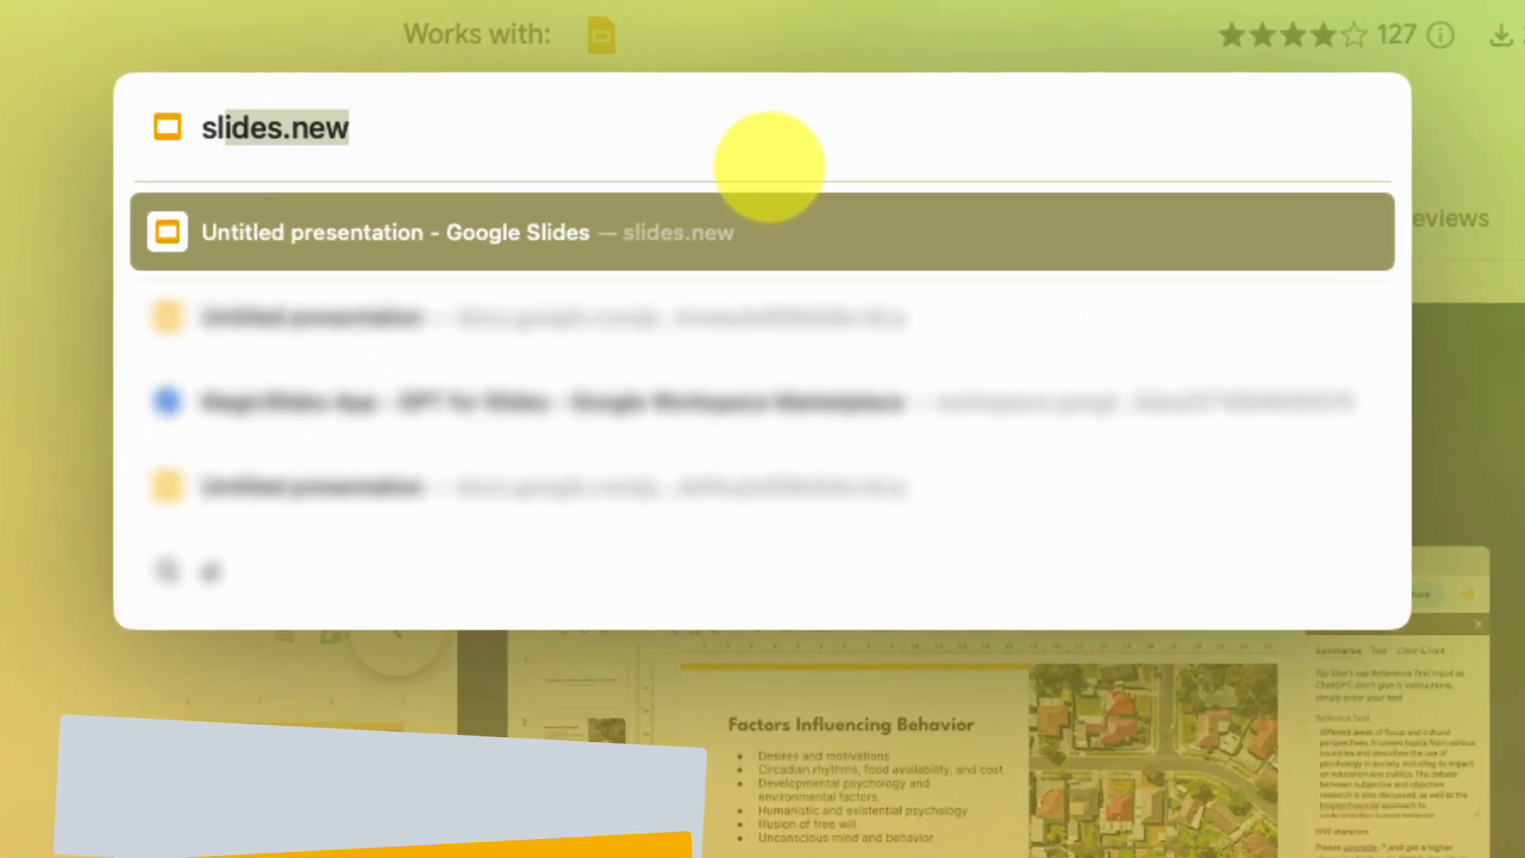
pyautogui.write('ides.ne')
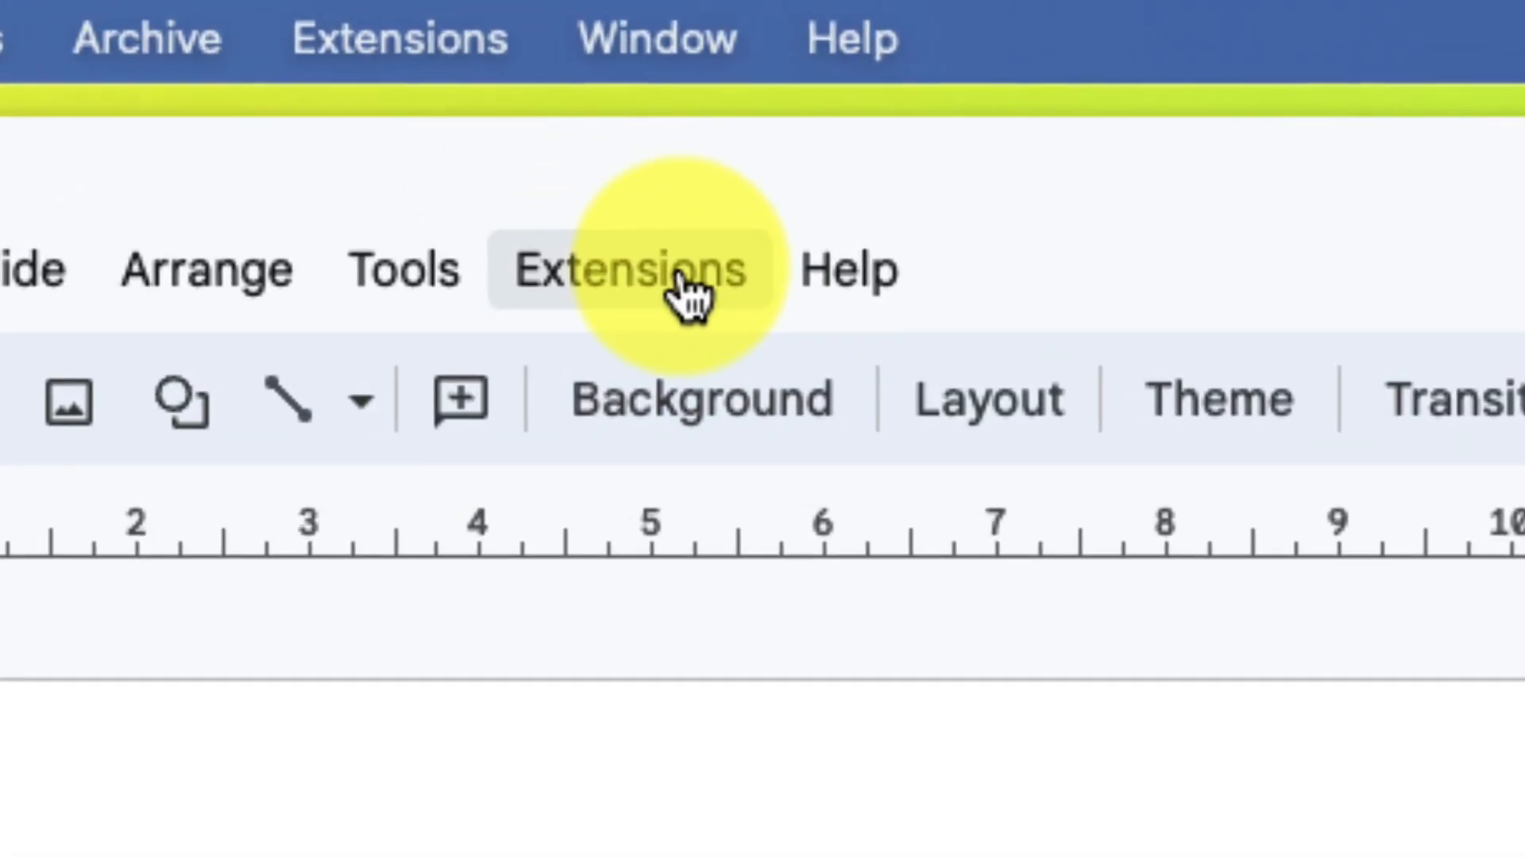
pyautogui.click(688, 289)
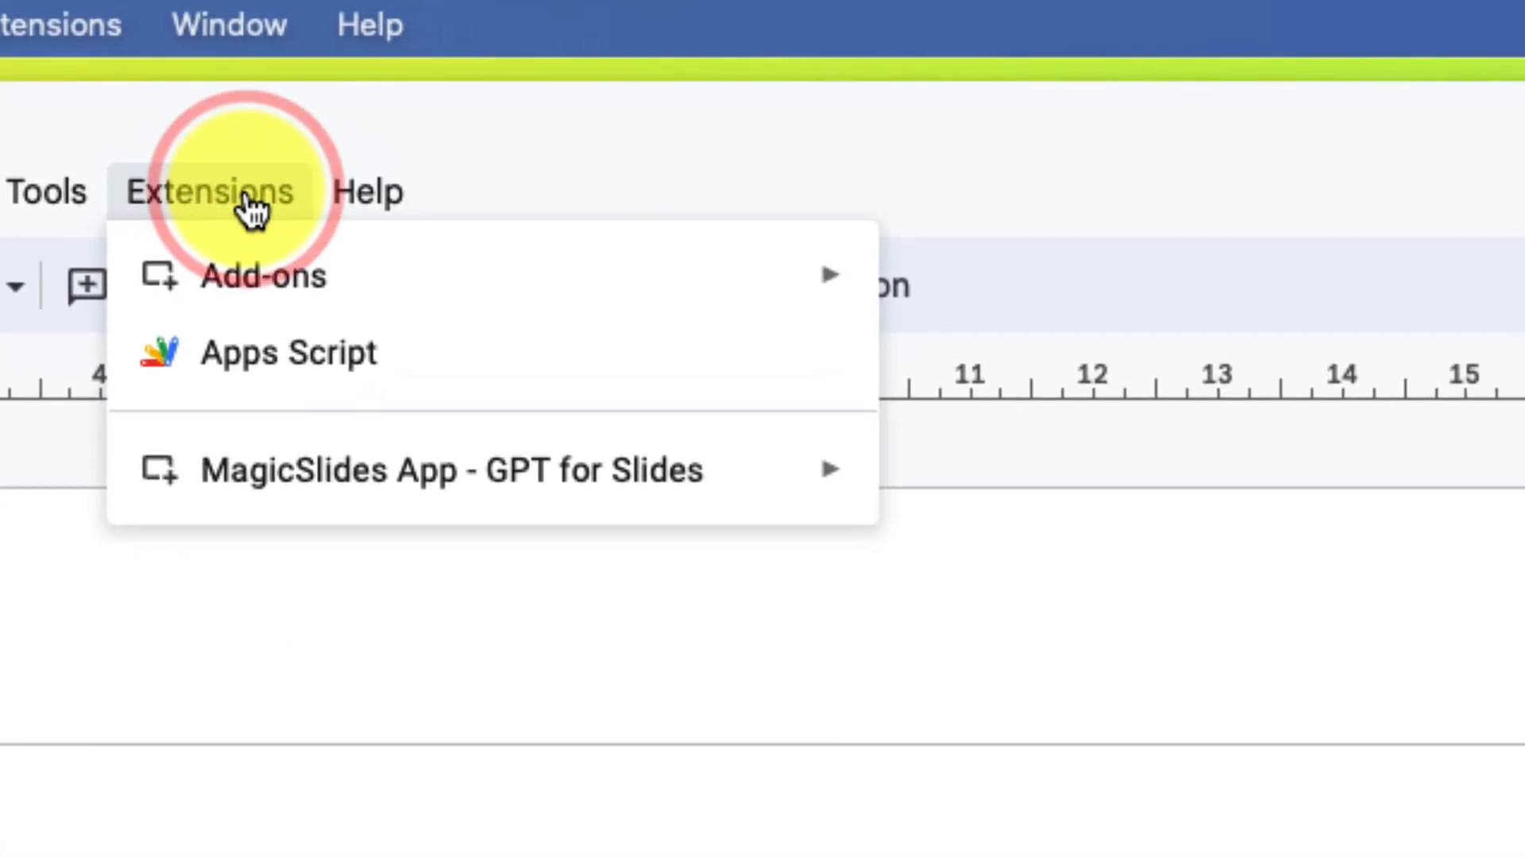
pyautogui.moveTo(454, 471)
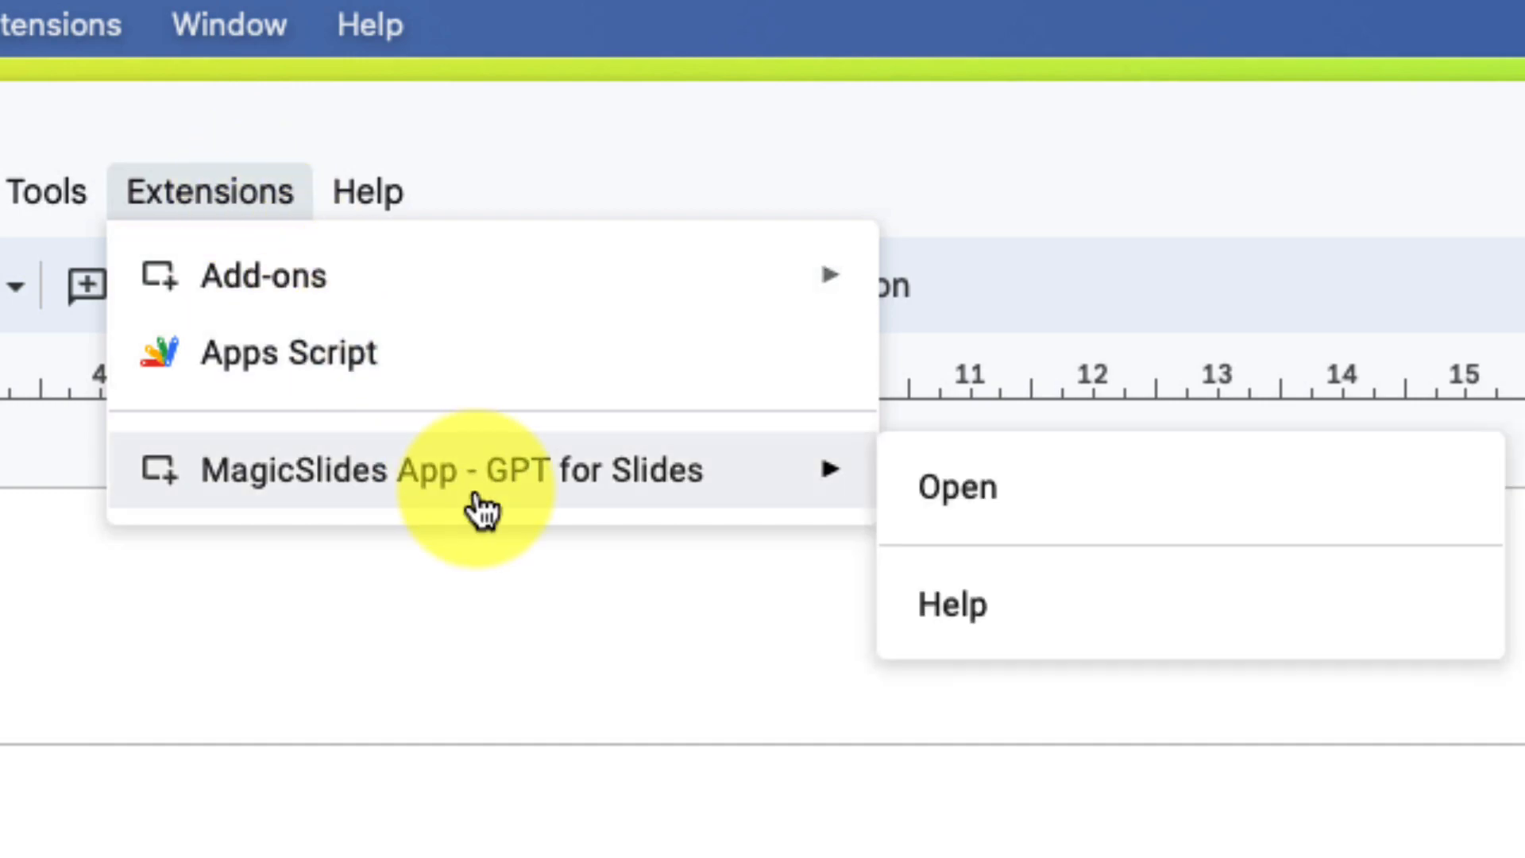
pyautogui.click(1005, 499)
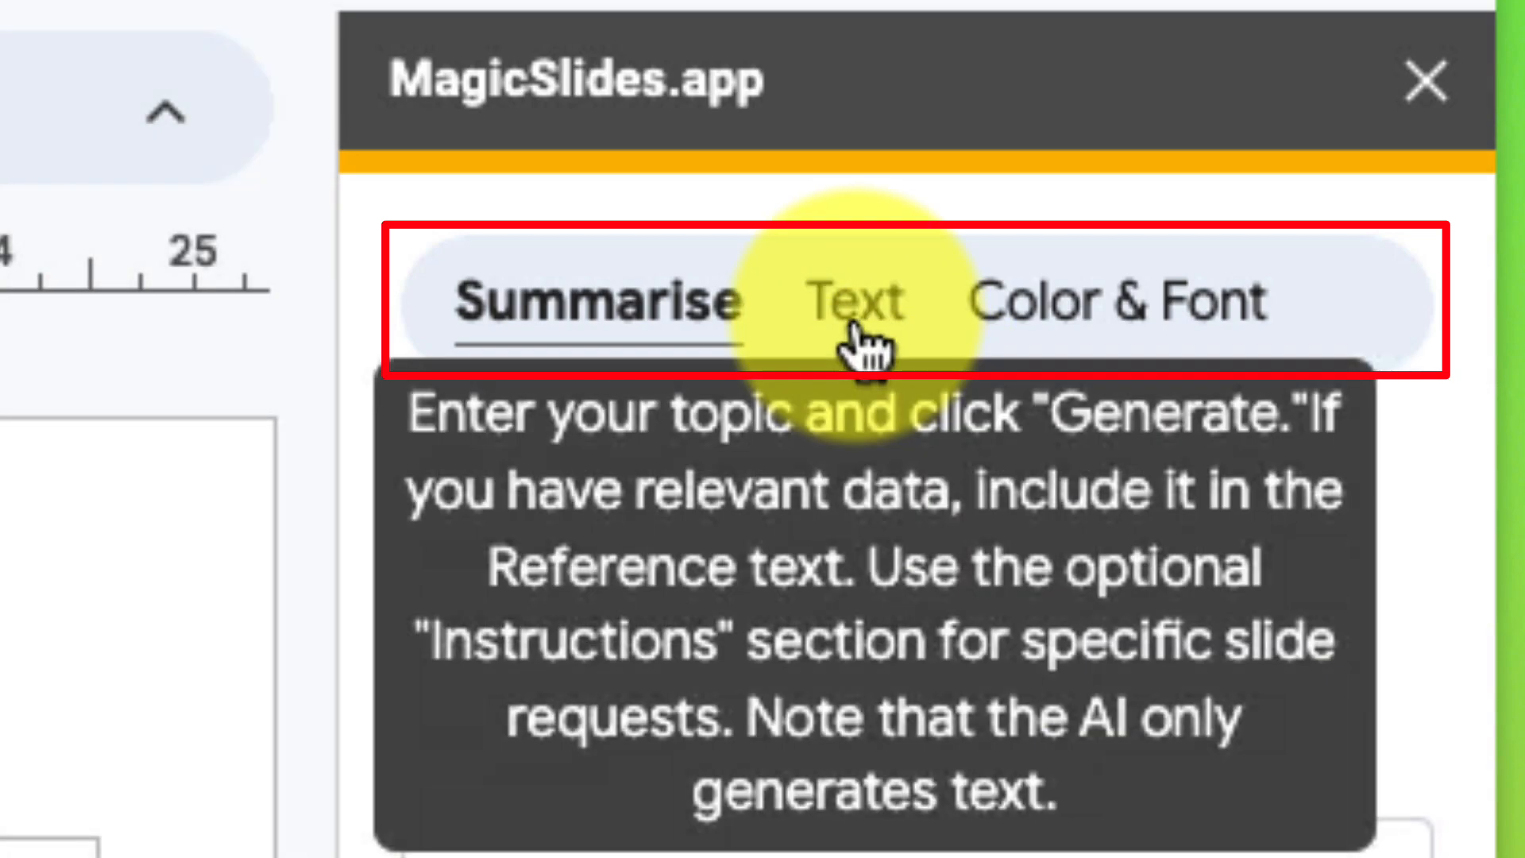
# Step: Browse the Text and Color & Font options and keep the MonoChrome Magic template
pyautogui.click(857, 305)
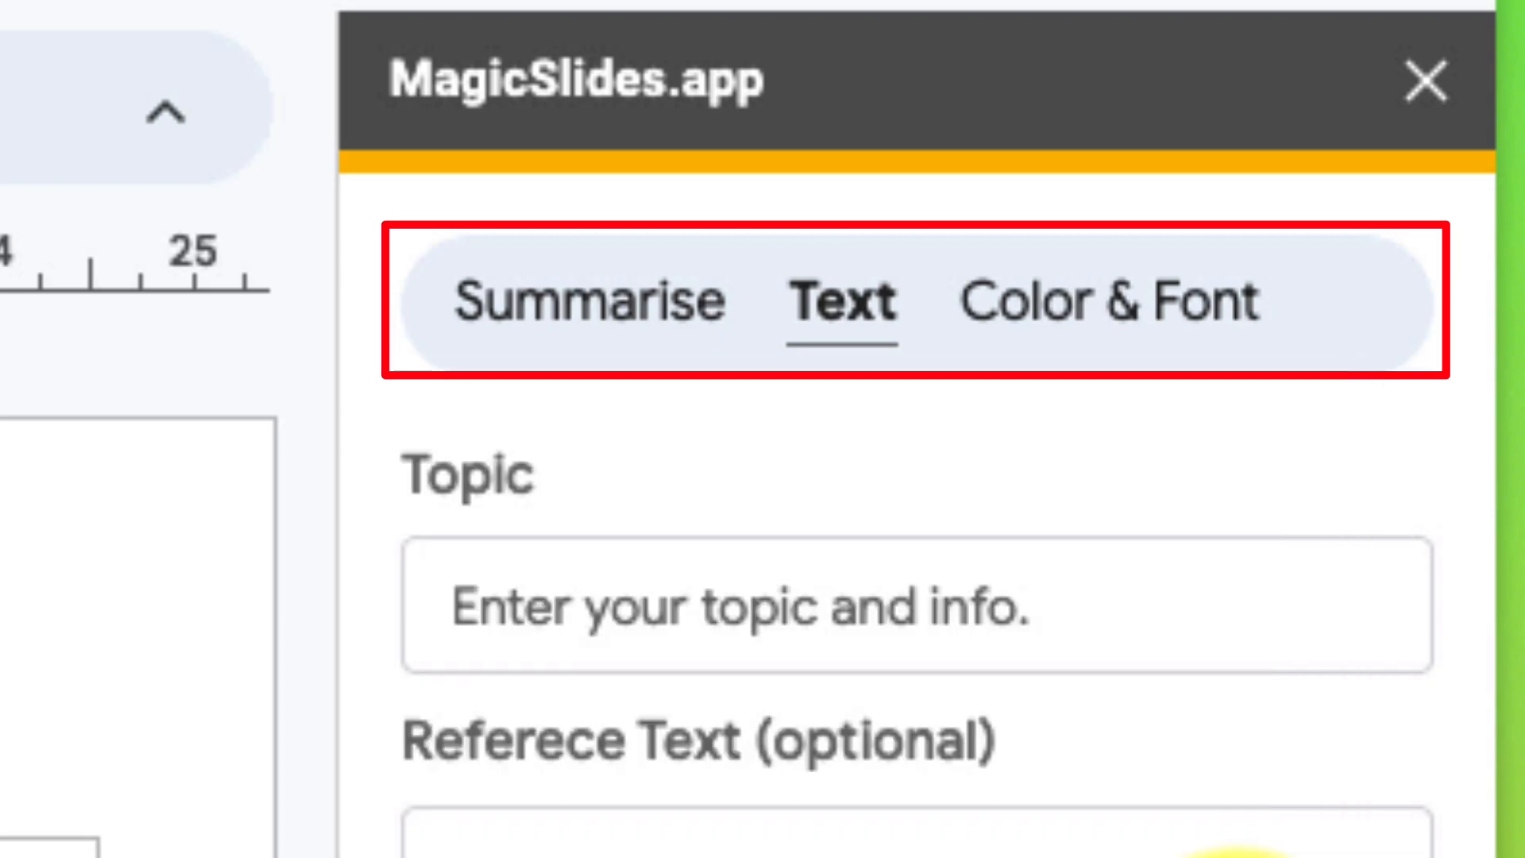
pyautogui.click(1192, 300)
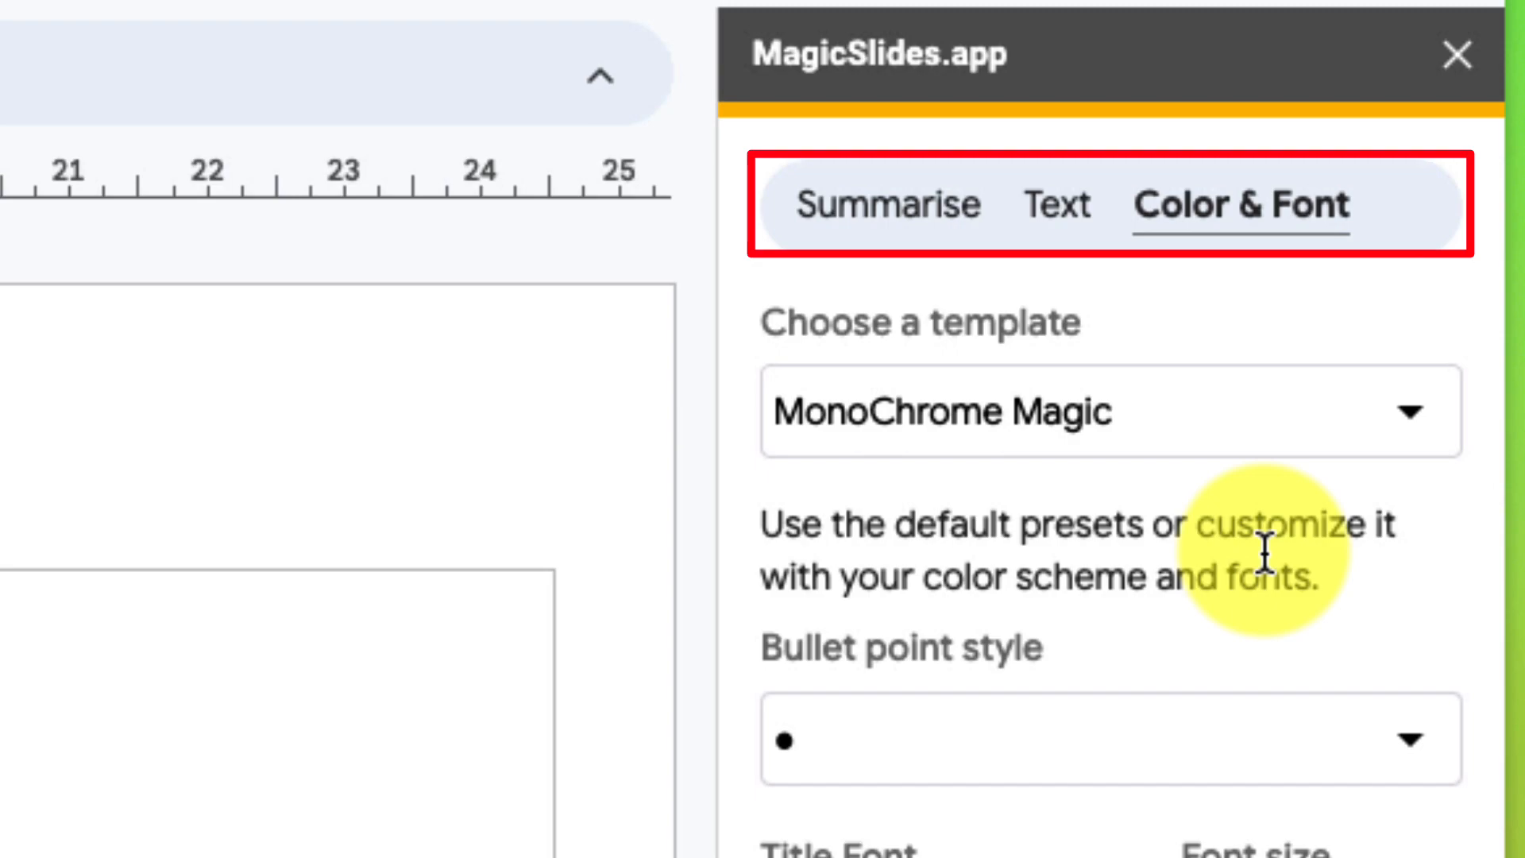
pyautogui.click(1183, 422)
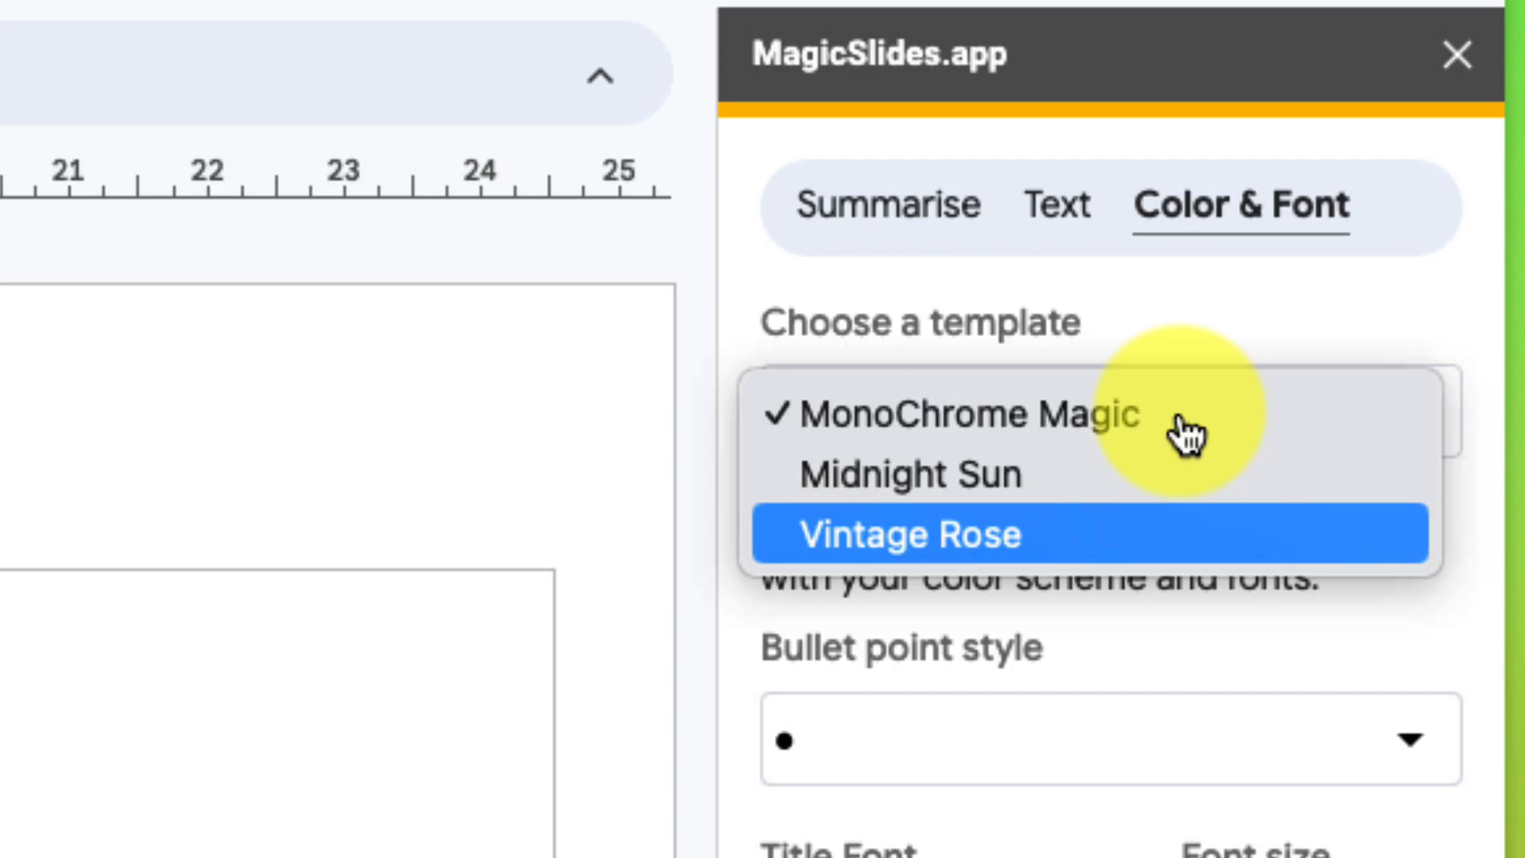
pyautogui.click(1185, 417)
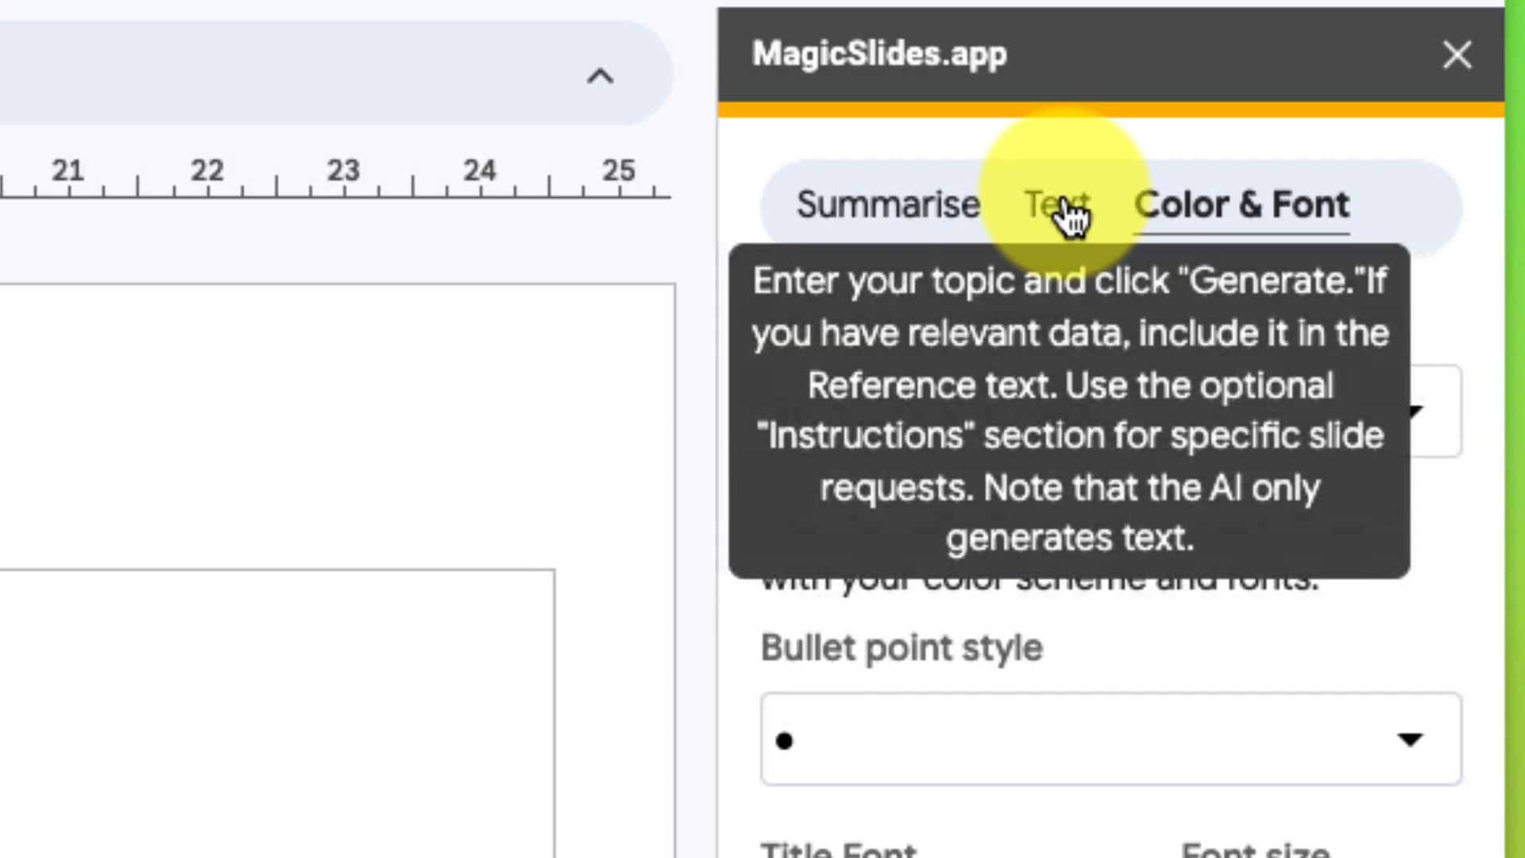
# Step: Enter 'Rock Climbing in Yosemite National Park' as the topic in Text mode
pyautogui.click(1060, 205)
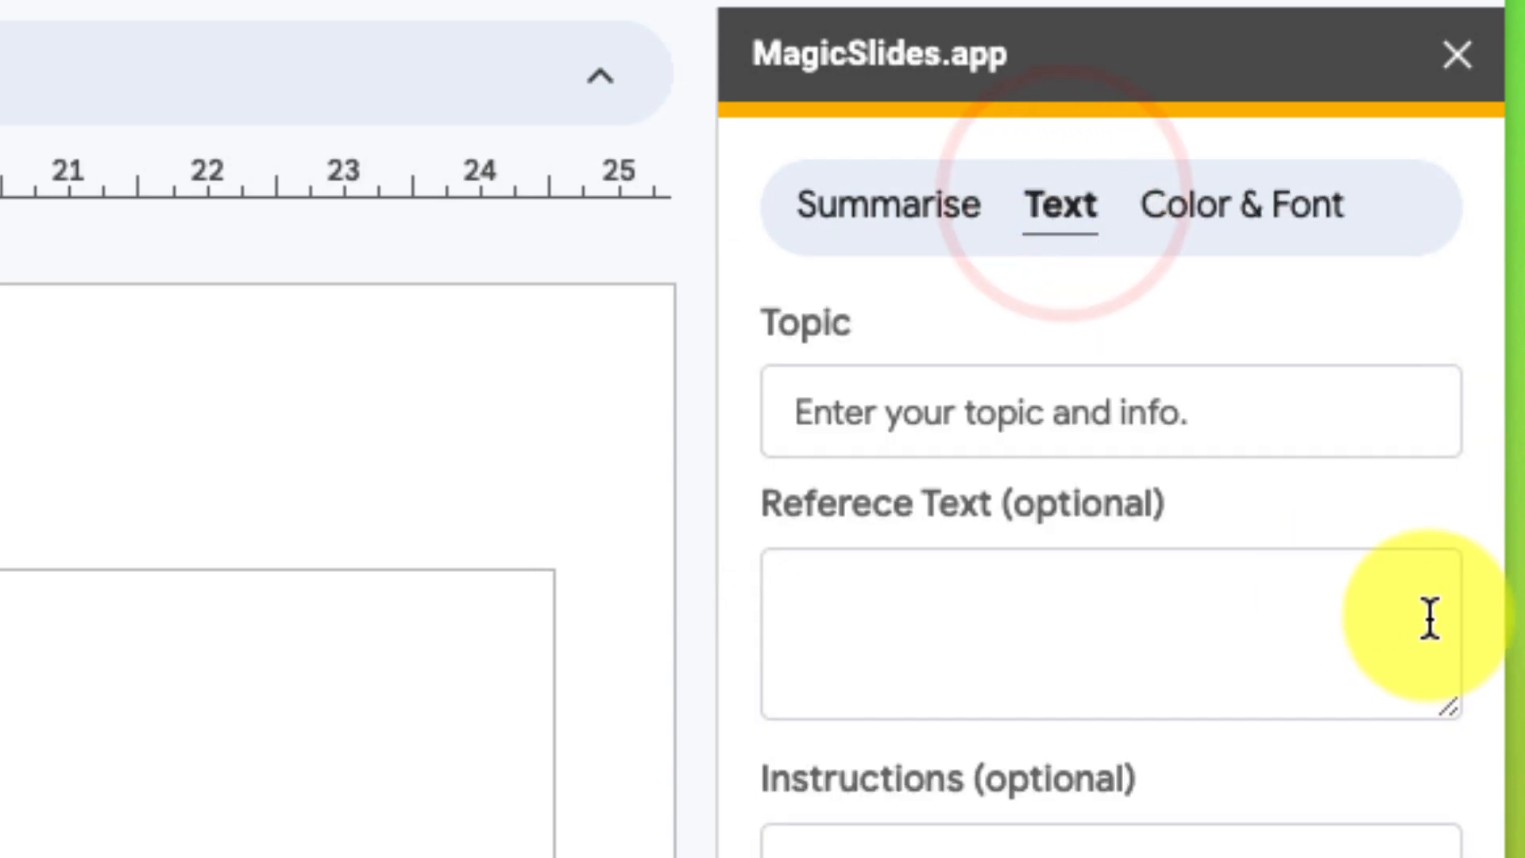
pyautogui.click(1004, 411)
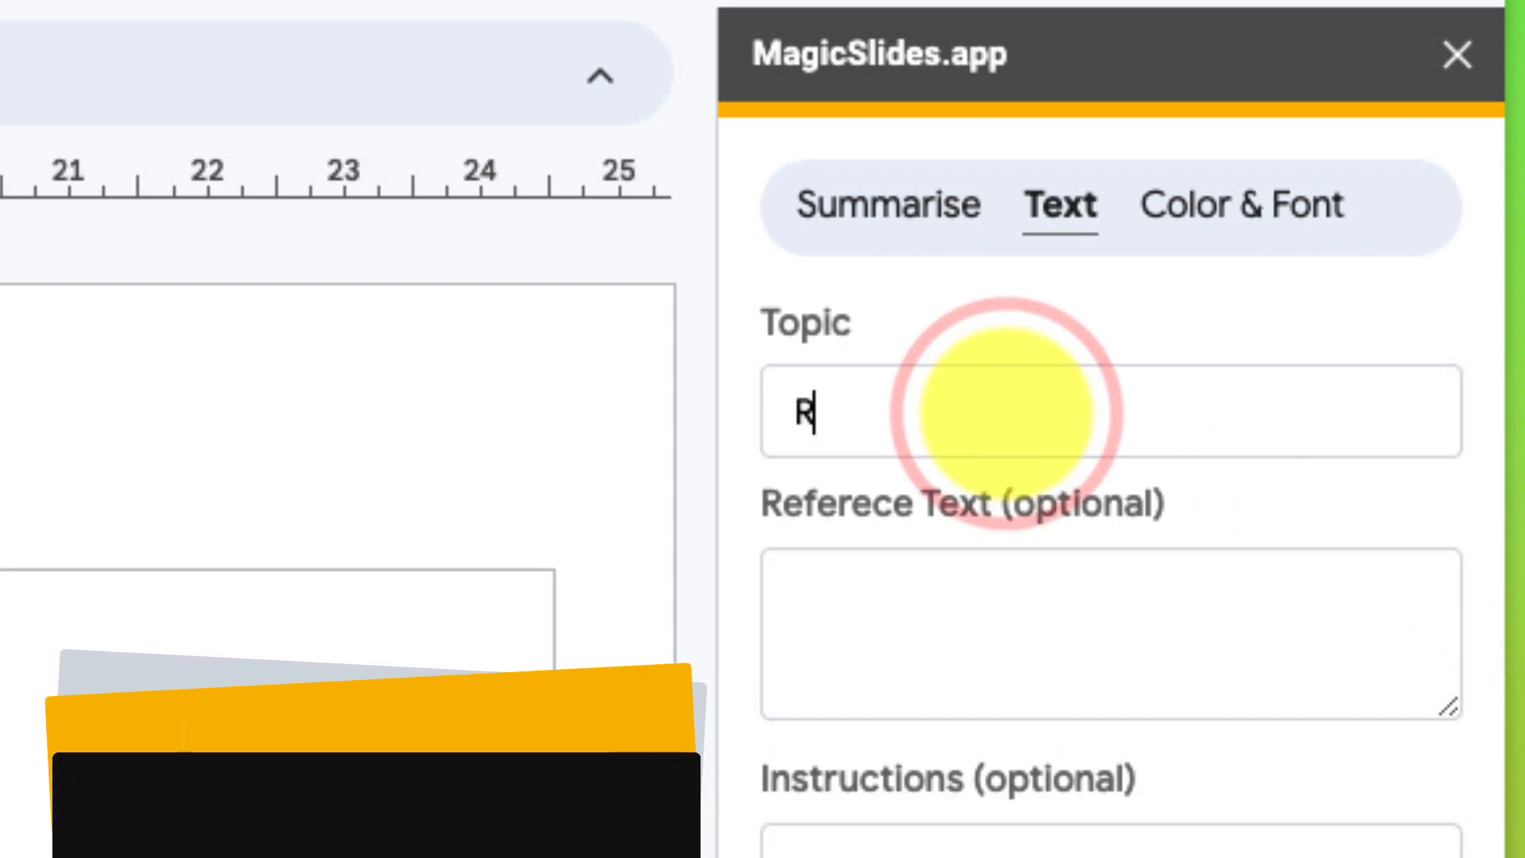
pyautogui.write('Rock Clim')
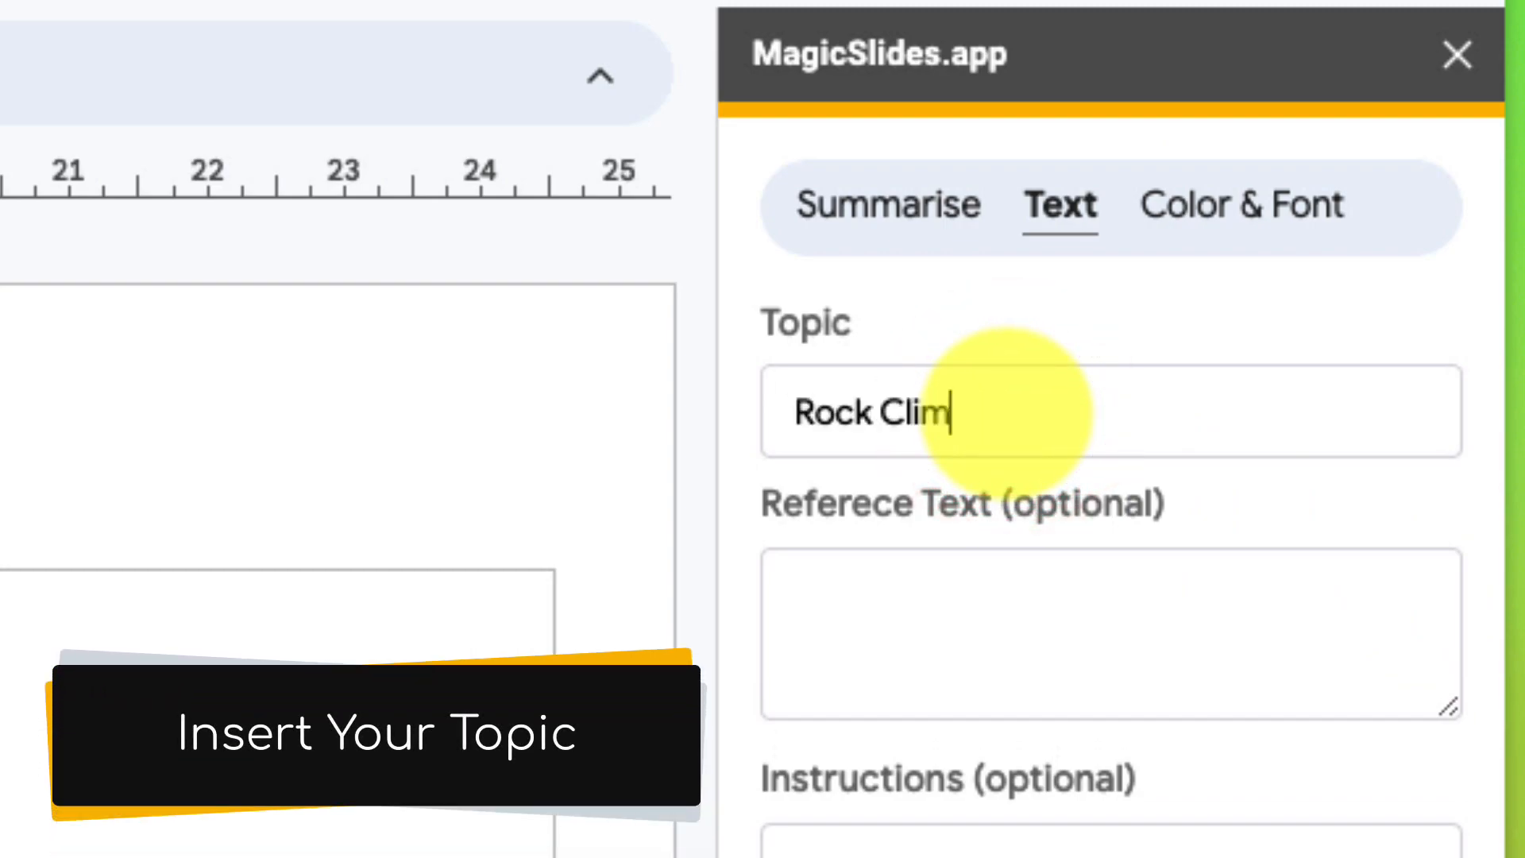
pyautogui.write('bing in Yo')
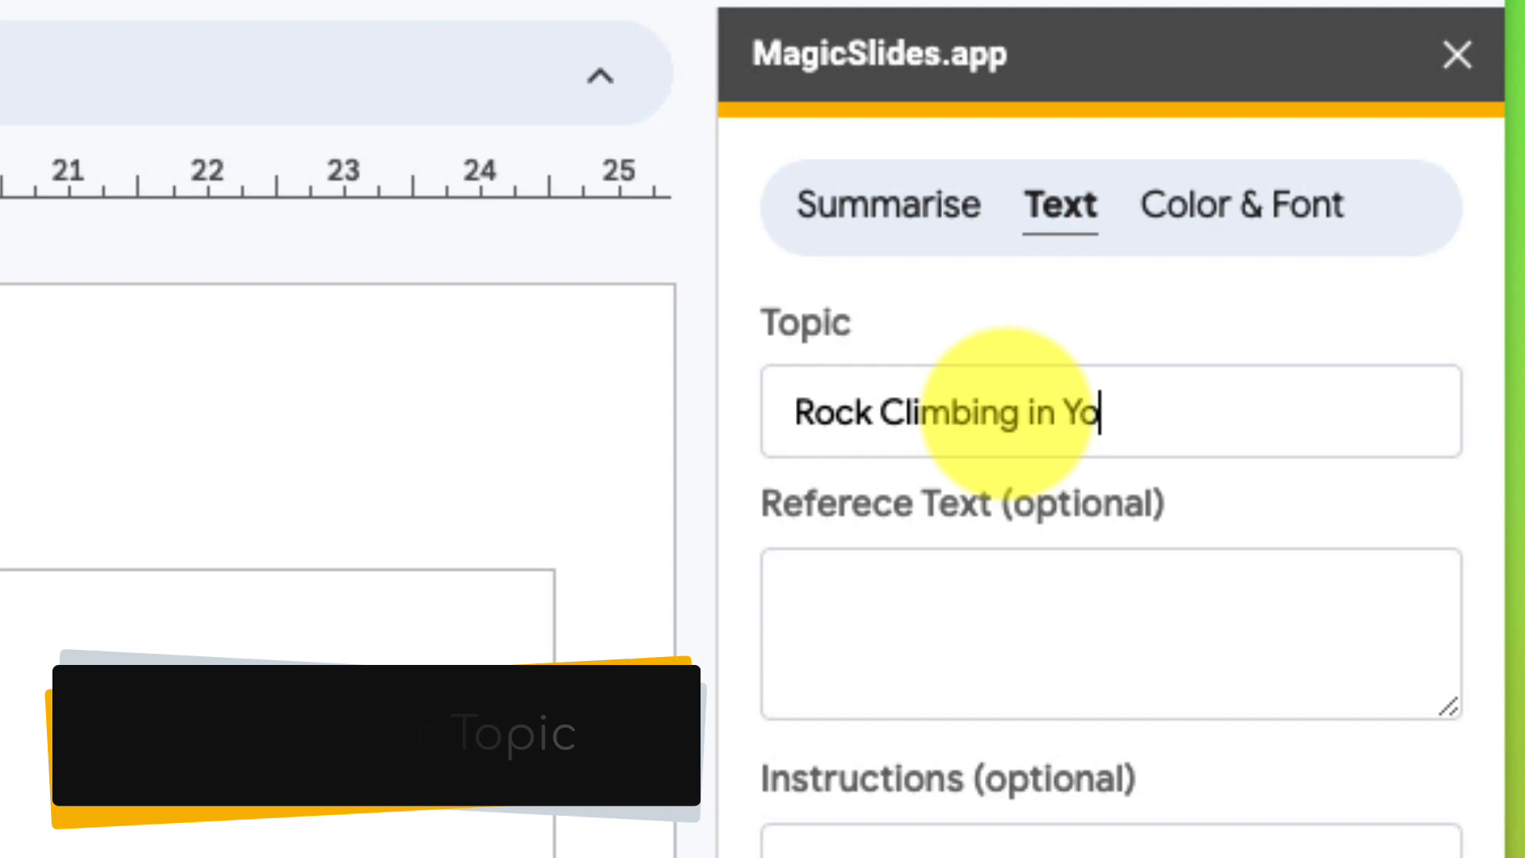
pyautogui.write('semite Nat')
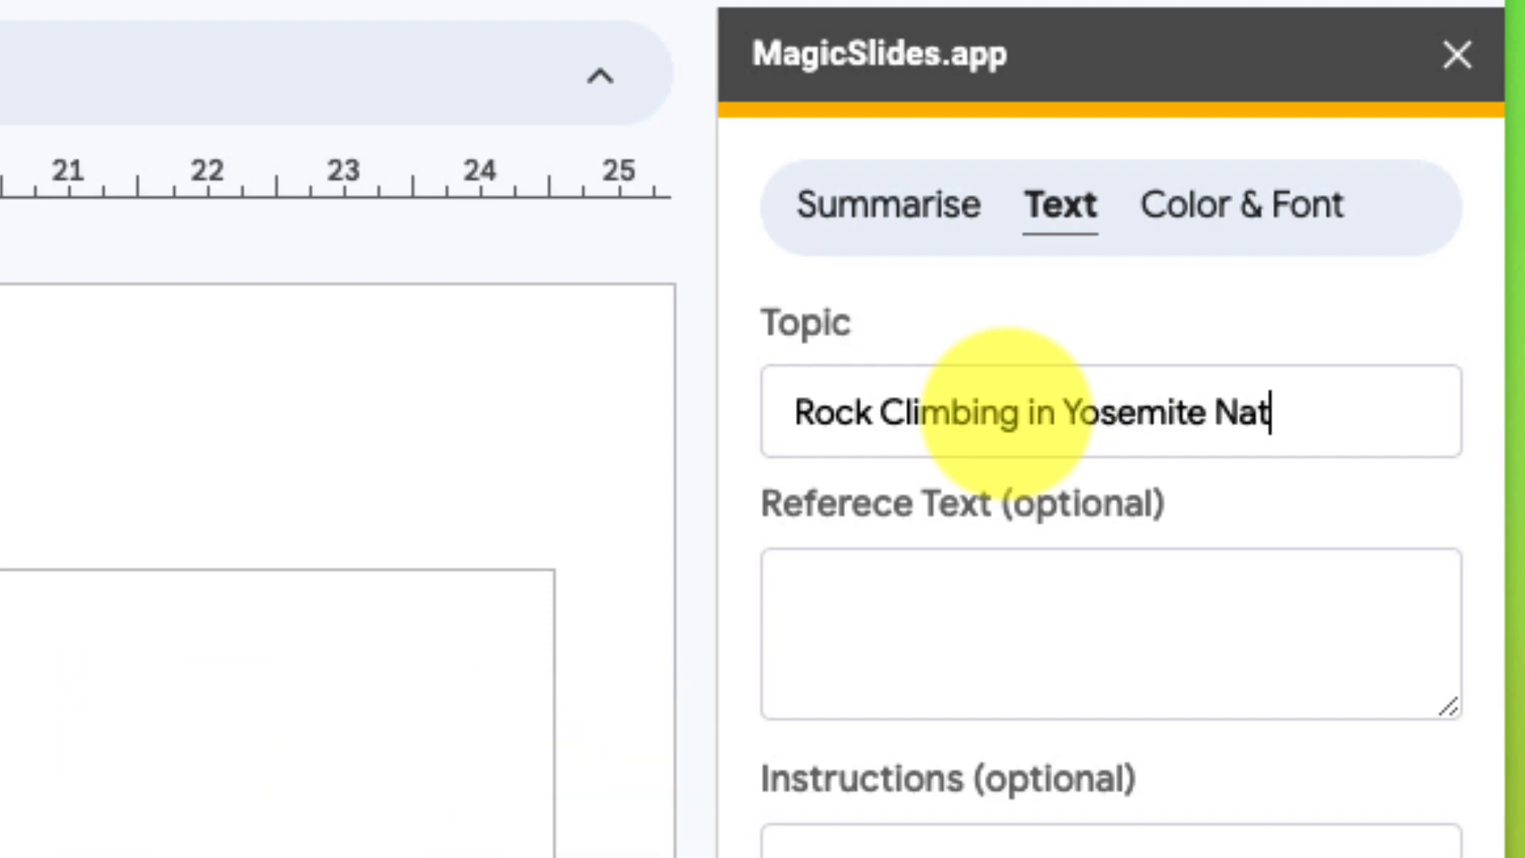
pyautogui.write('ional Par')
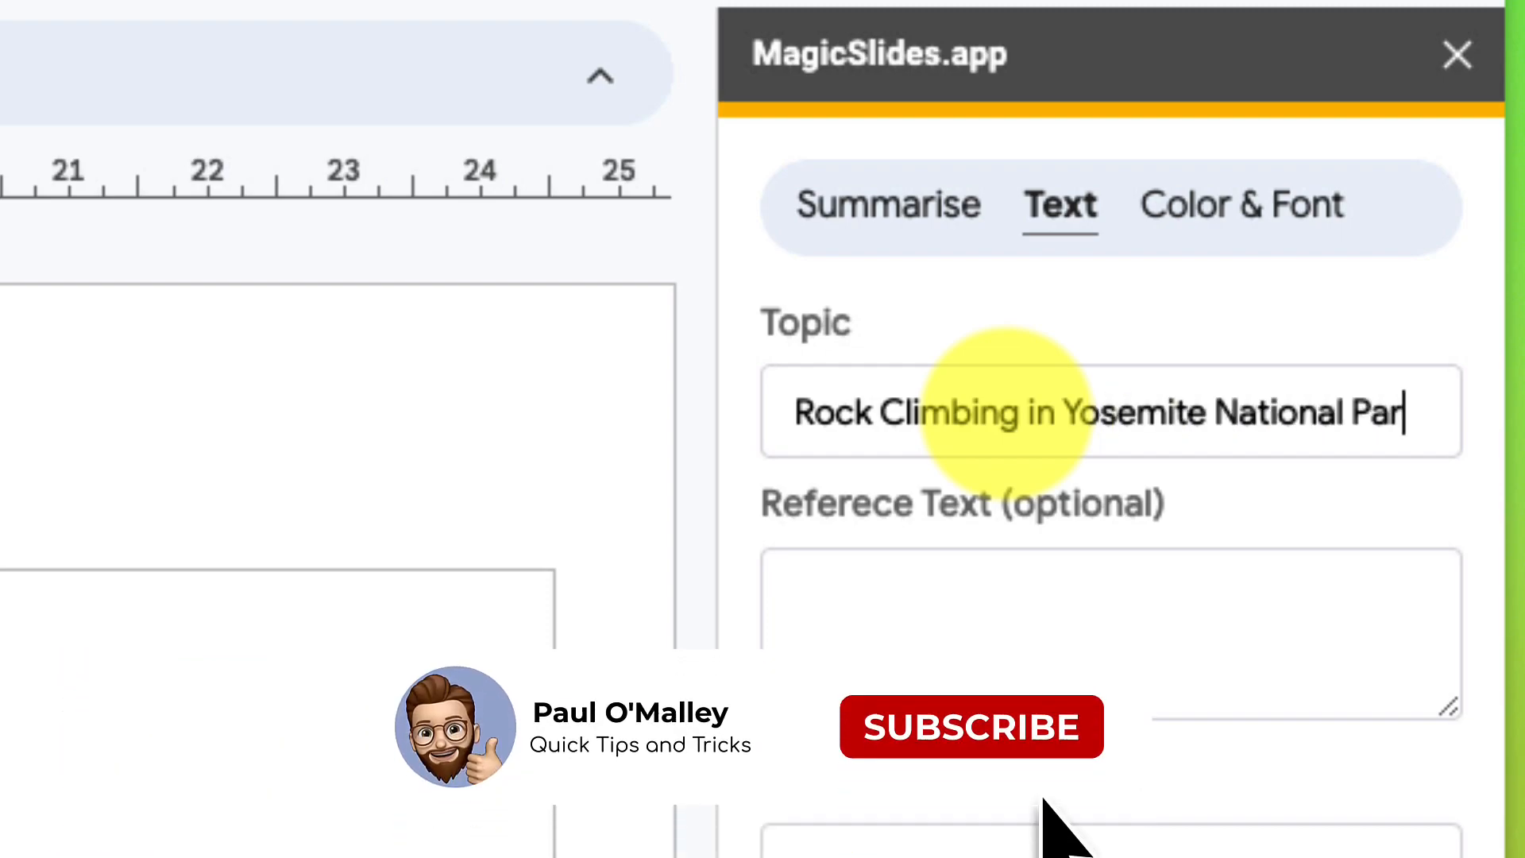
pyautogui.write('k')
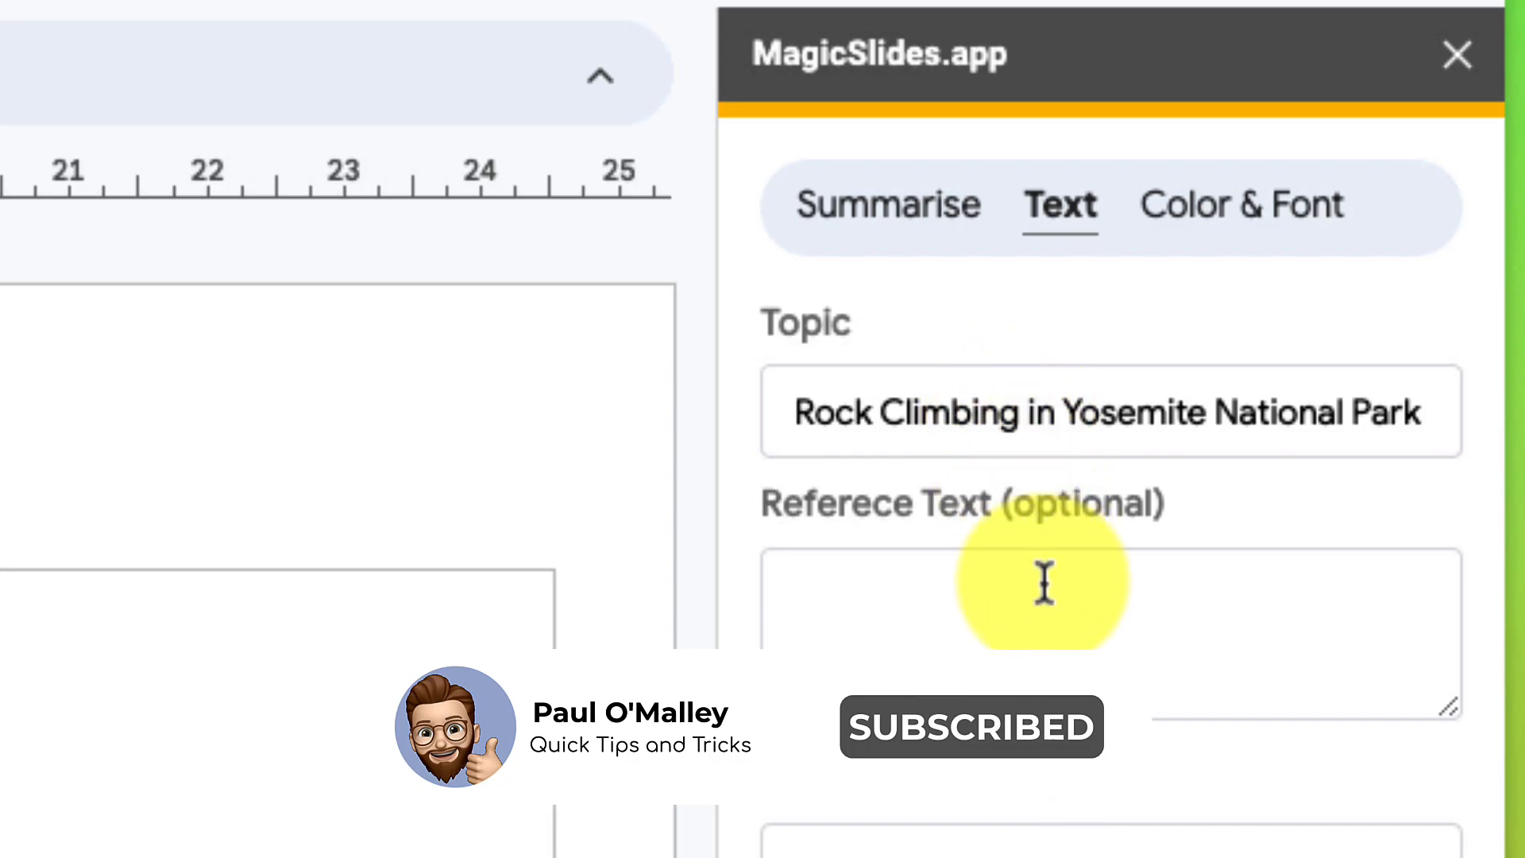
# Step: Select all of the Yosemite National Park article in Google Docs and return to the presentation
pyautogui.click(1046, 598)
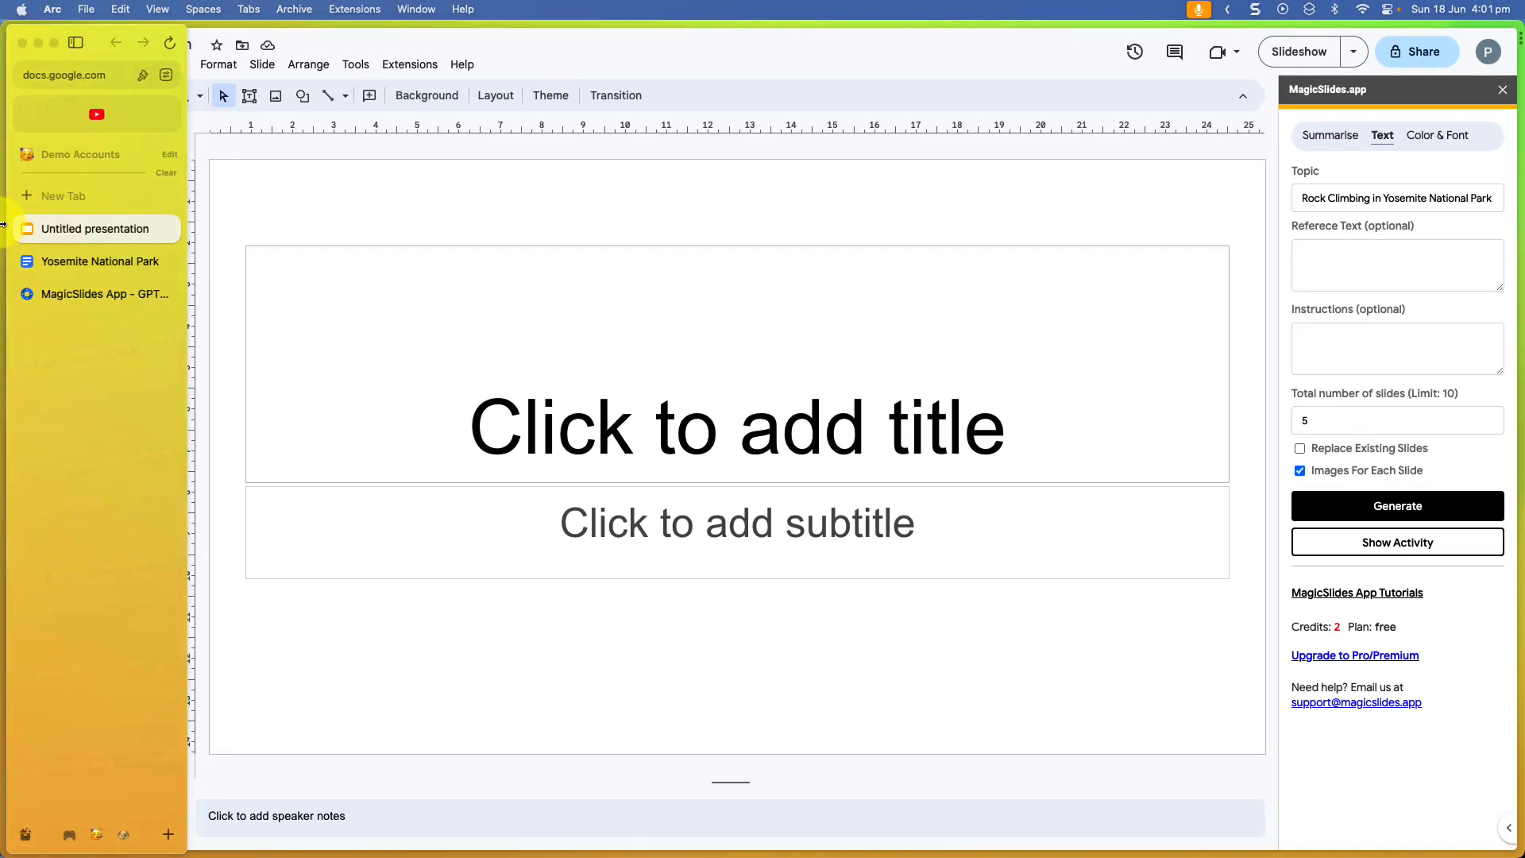
pyautogui.click(80, 260)
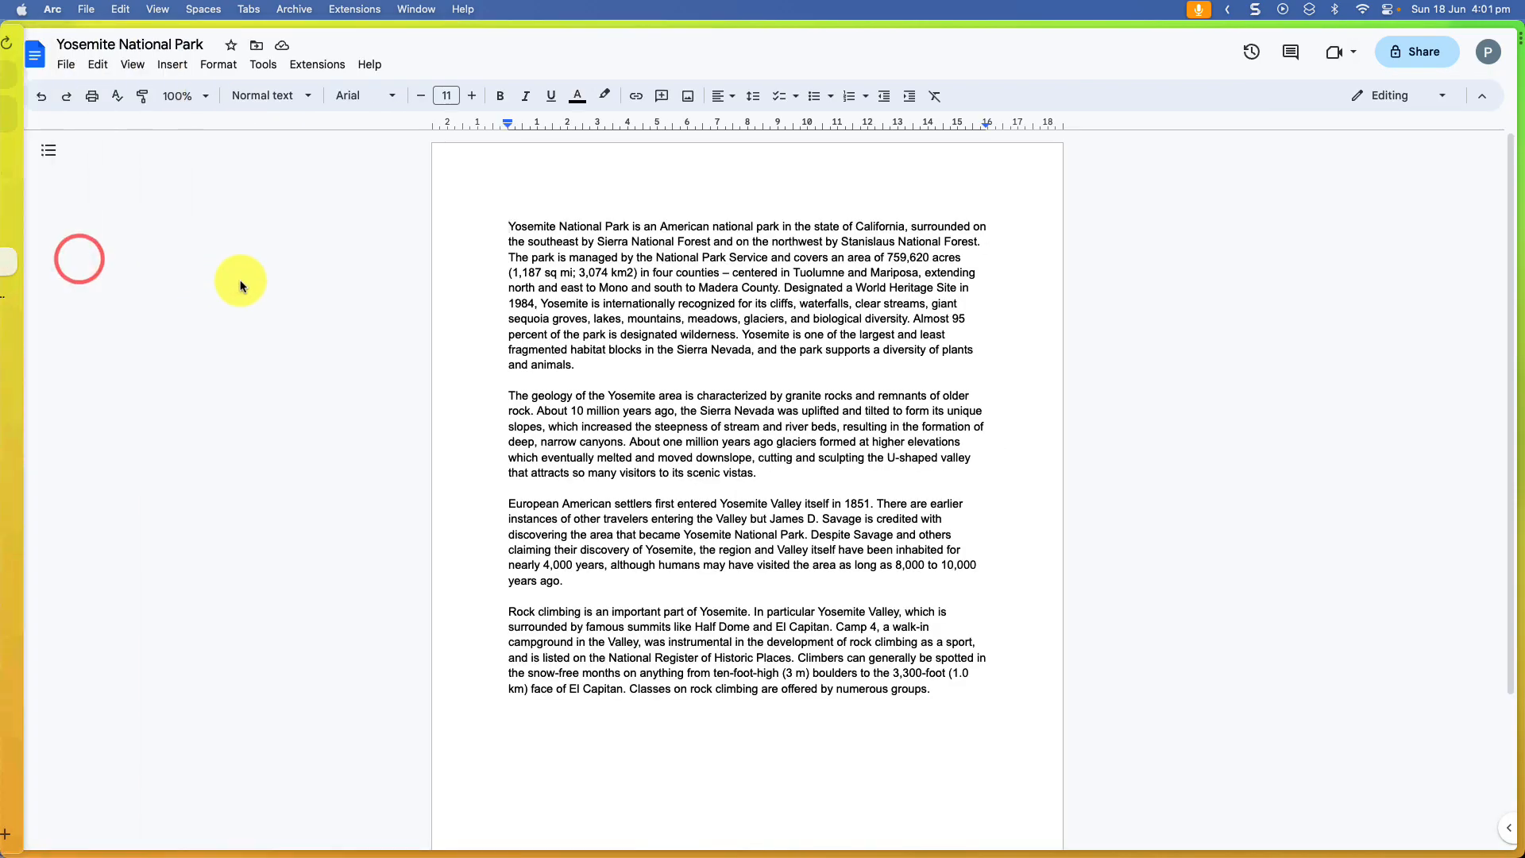
pyautogui.press('super+a')
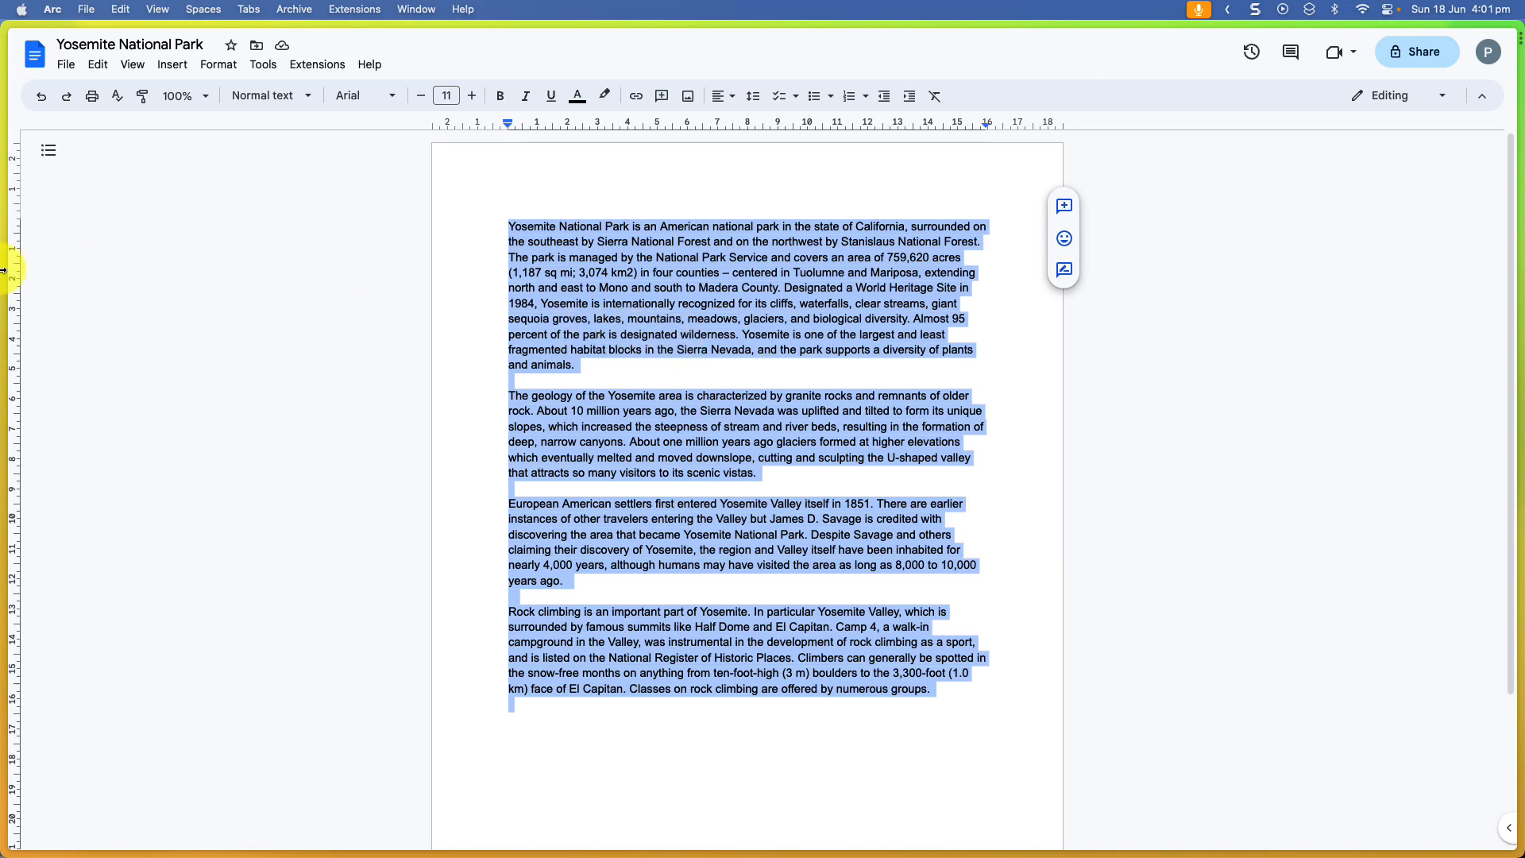
pyautogui.moveTo(4, 272)
pyautogui.click(81, 228)
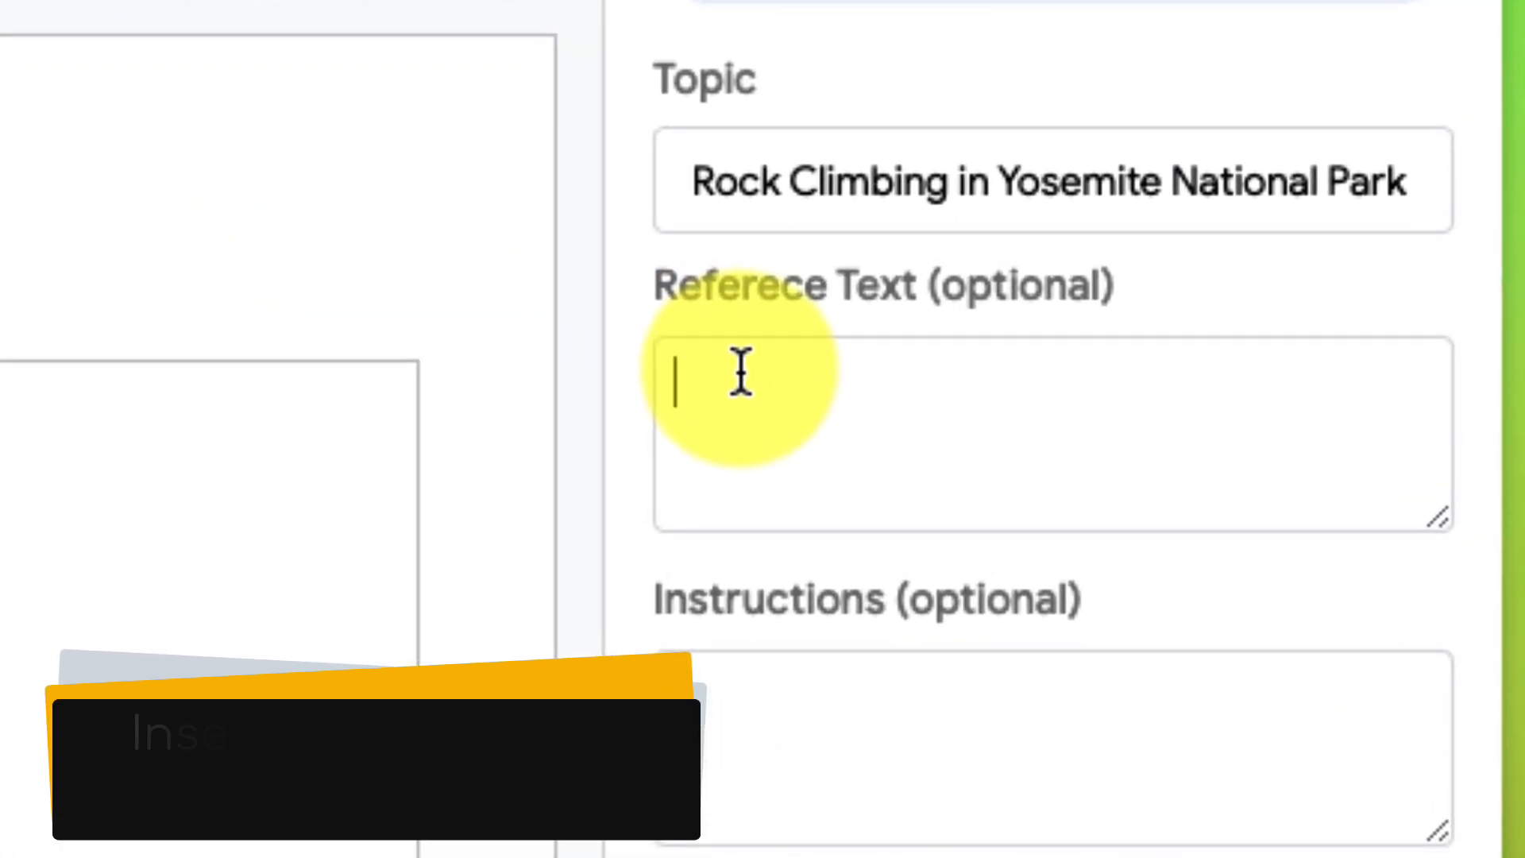
# Step: Paste the Yosemite article as Reference Text and write instructions to include images and references
pyautogui.click(1119, 303)
pyautogui.press('super+v')
pyautogui.press('BackSpace')
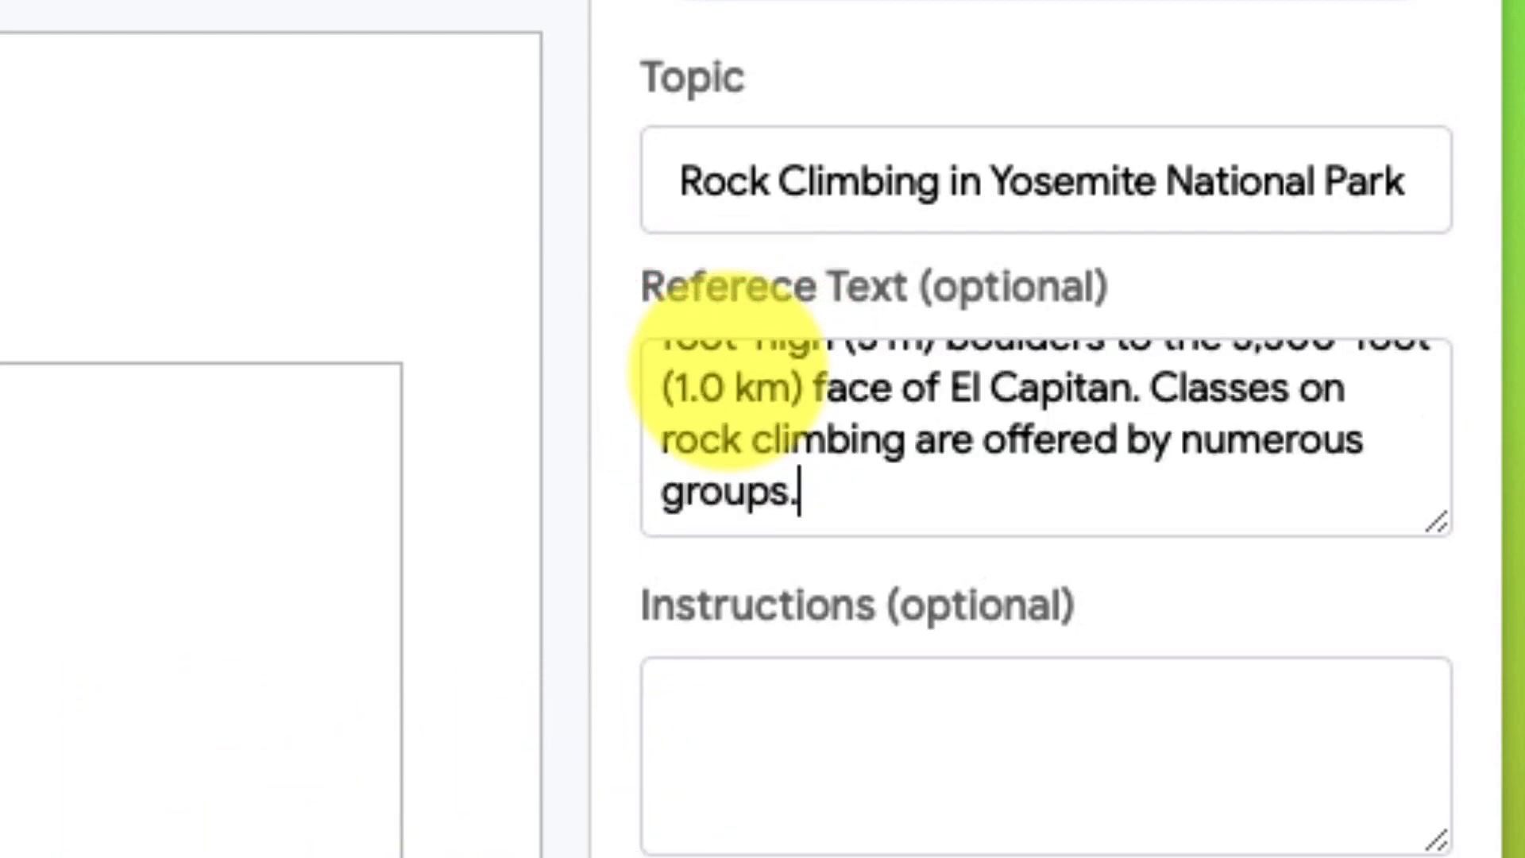
pyautogui.scroll(-3, 729, 371)
pyautogui.click(1022, 431)
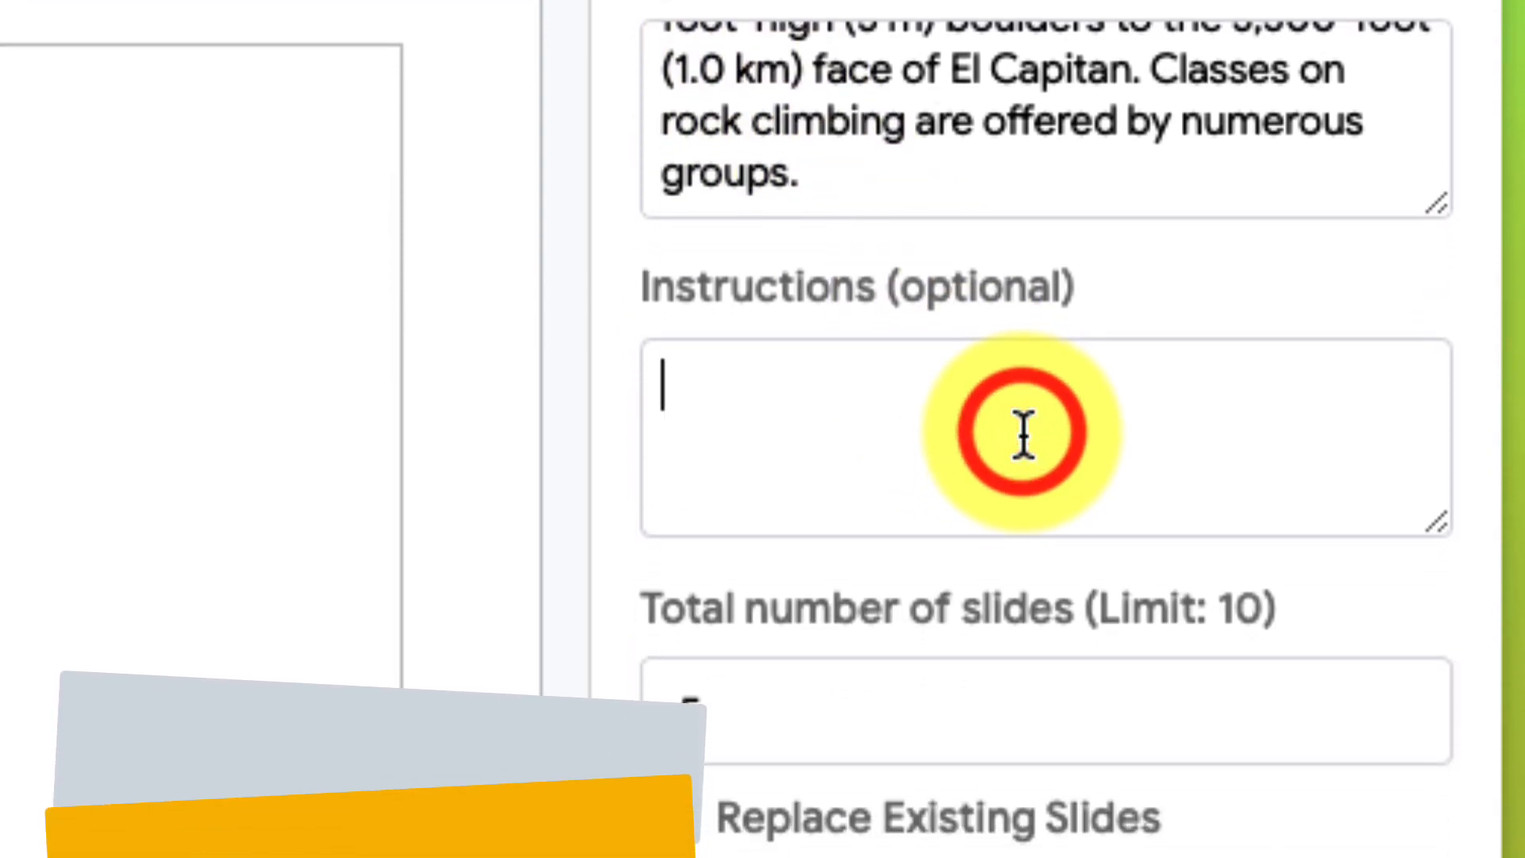
pyautogui.write('Include ')
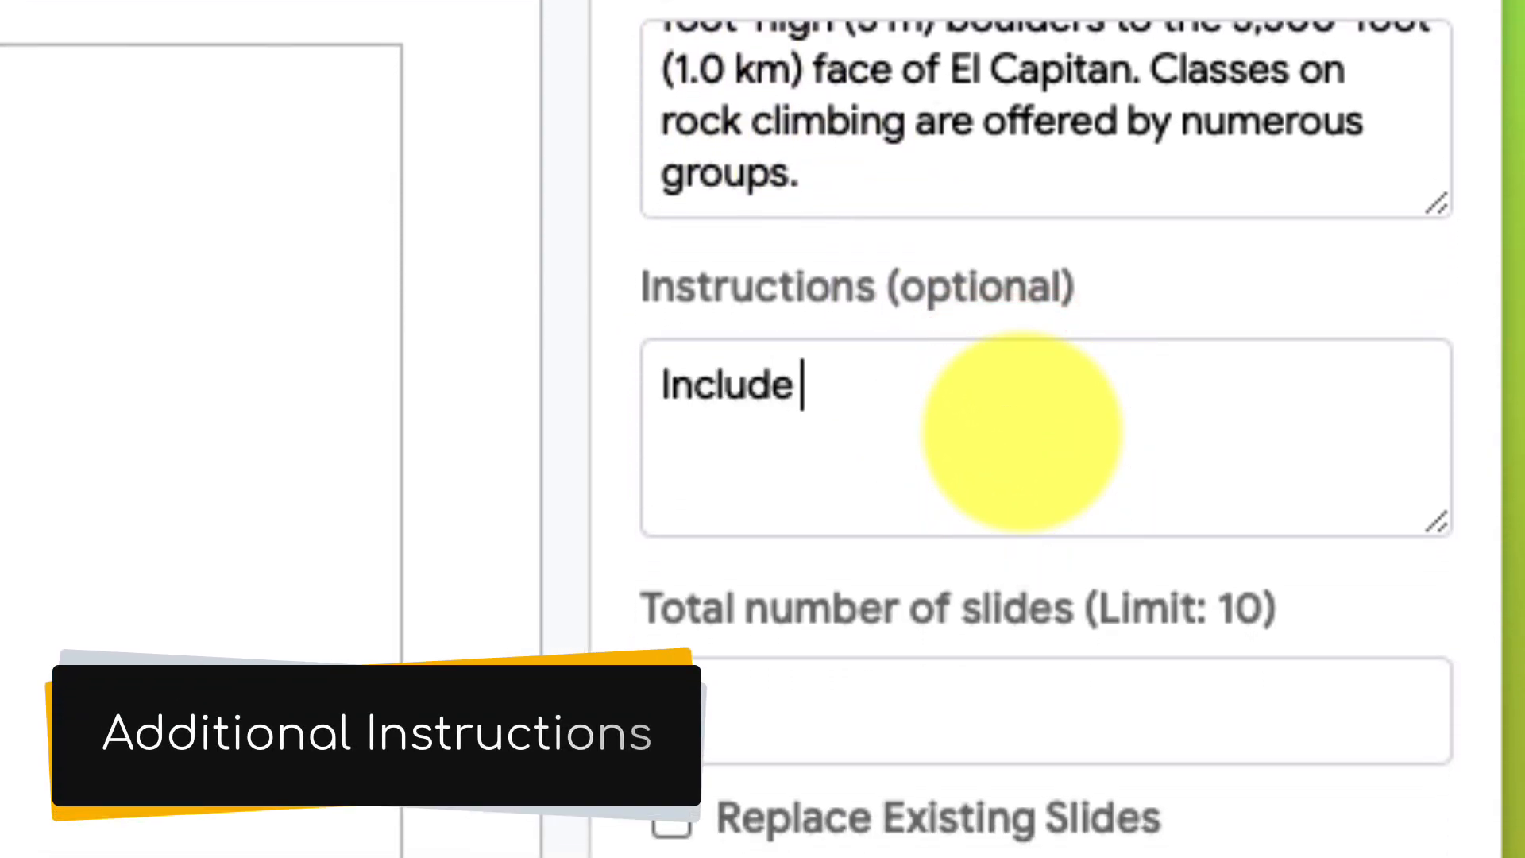
pyautogui.write('Images and ')
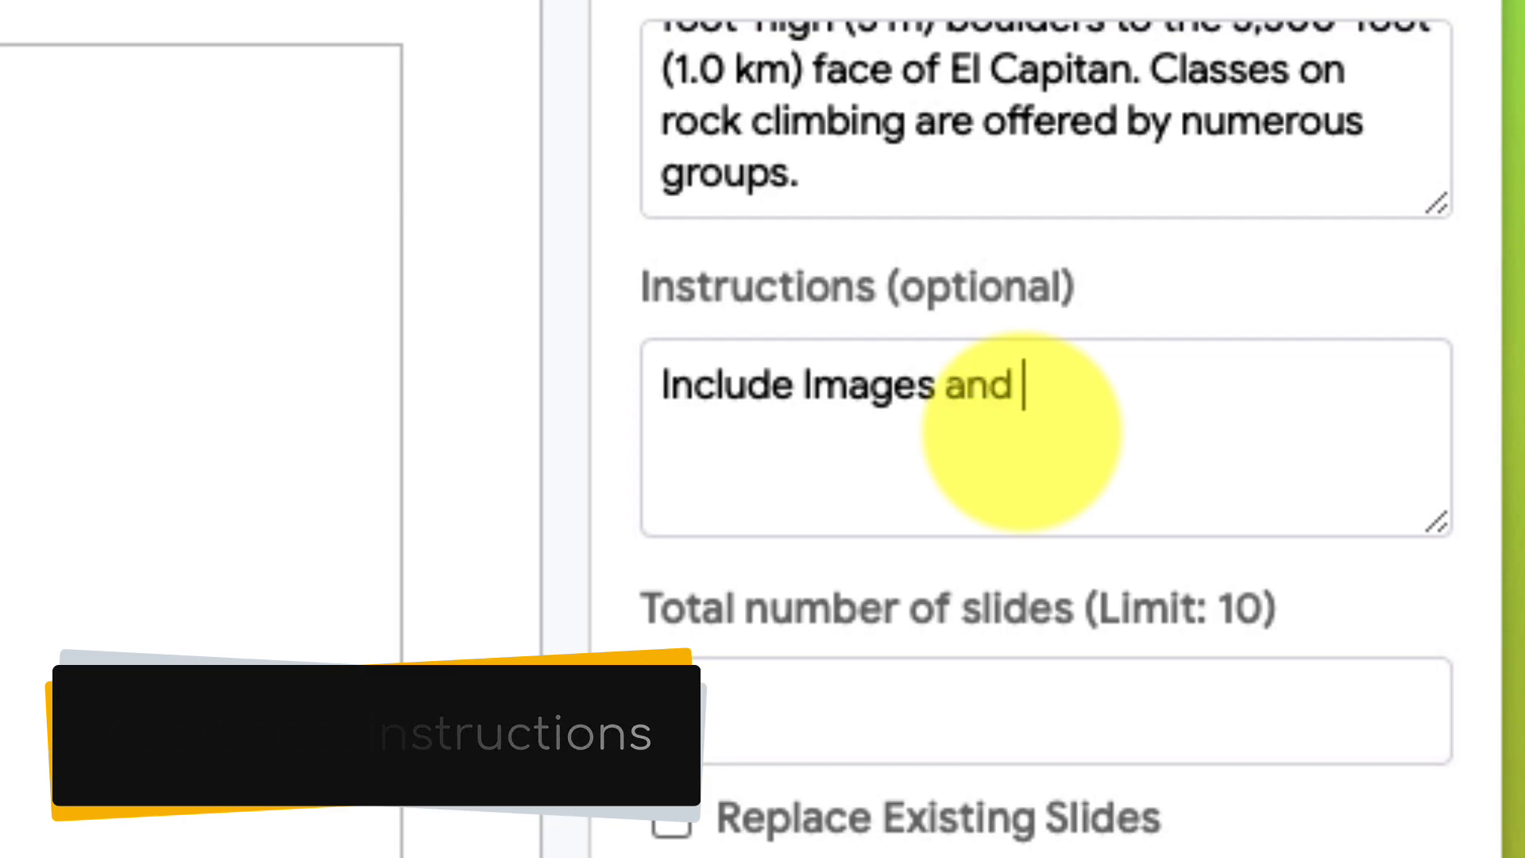
pyautogui.write('re')
pyautogui.write('ferences')
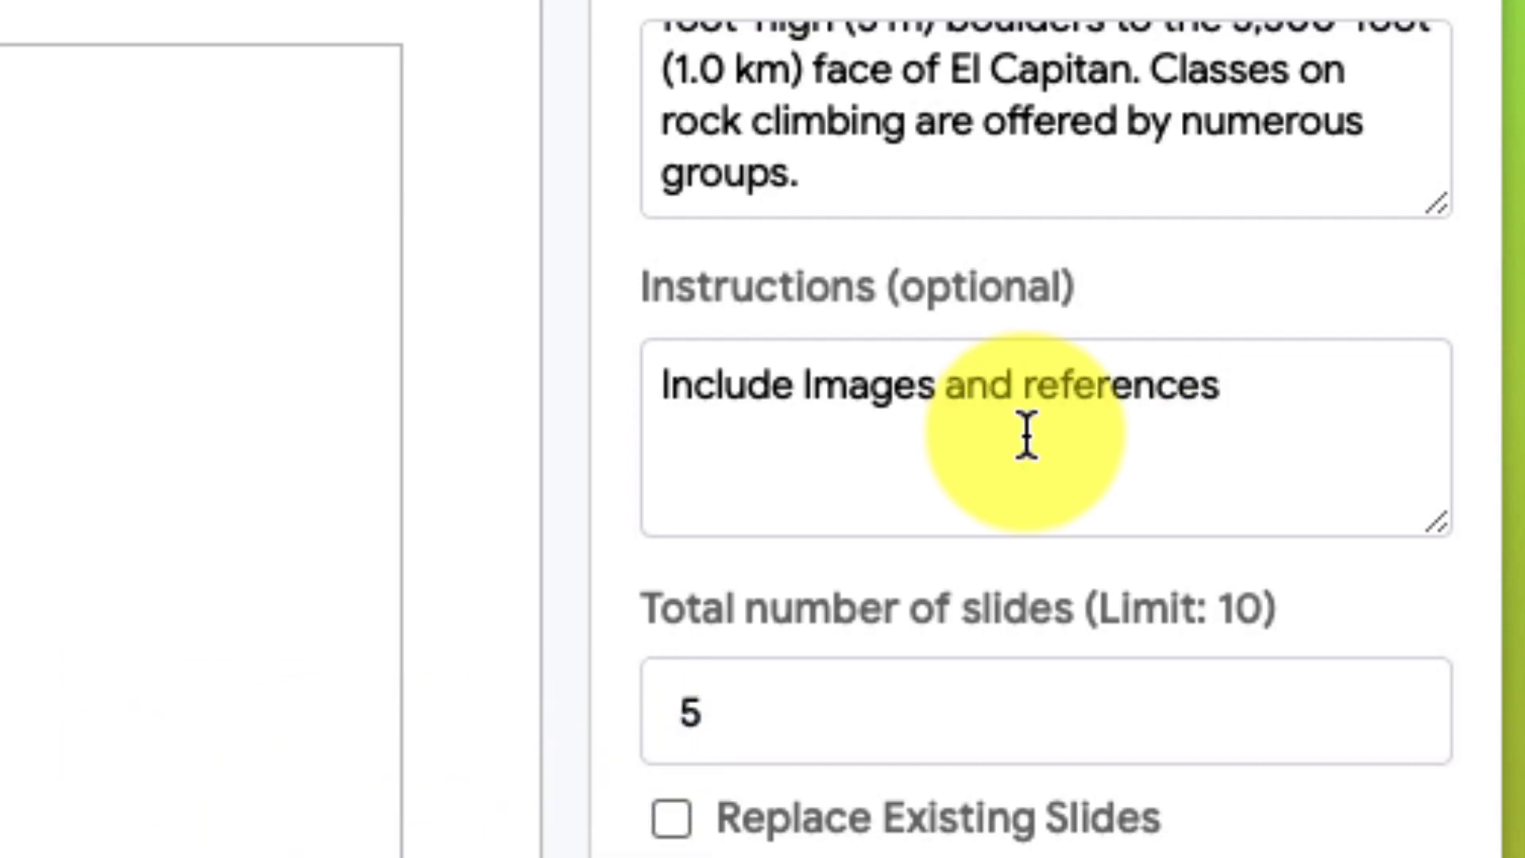
pyautogui.scroll(-3, 1025, 435)
# Step: Set the slide count to 10, enable Replace Existing Slides and keep Images For Each Slide on
pyautogui.click(847, 340)
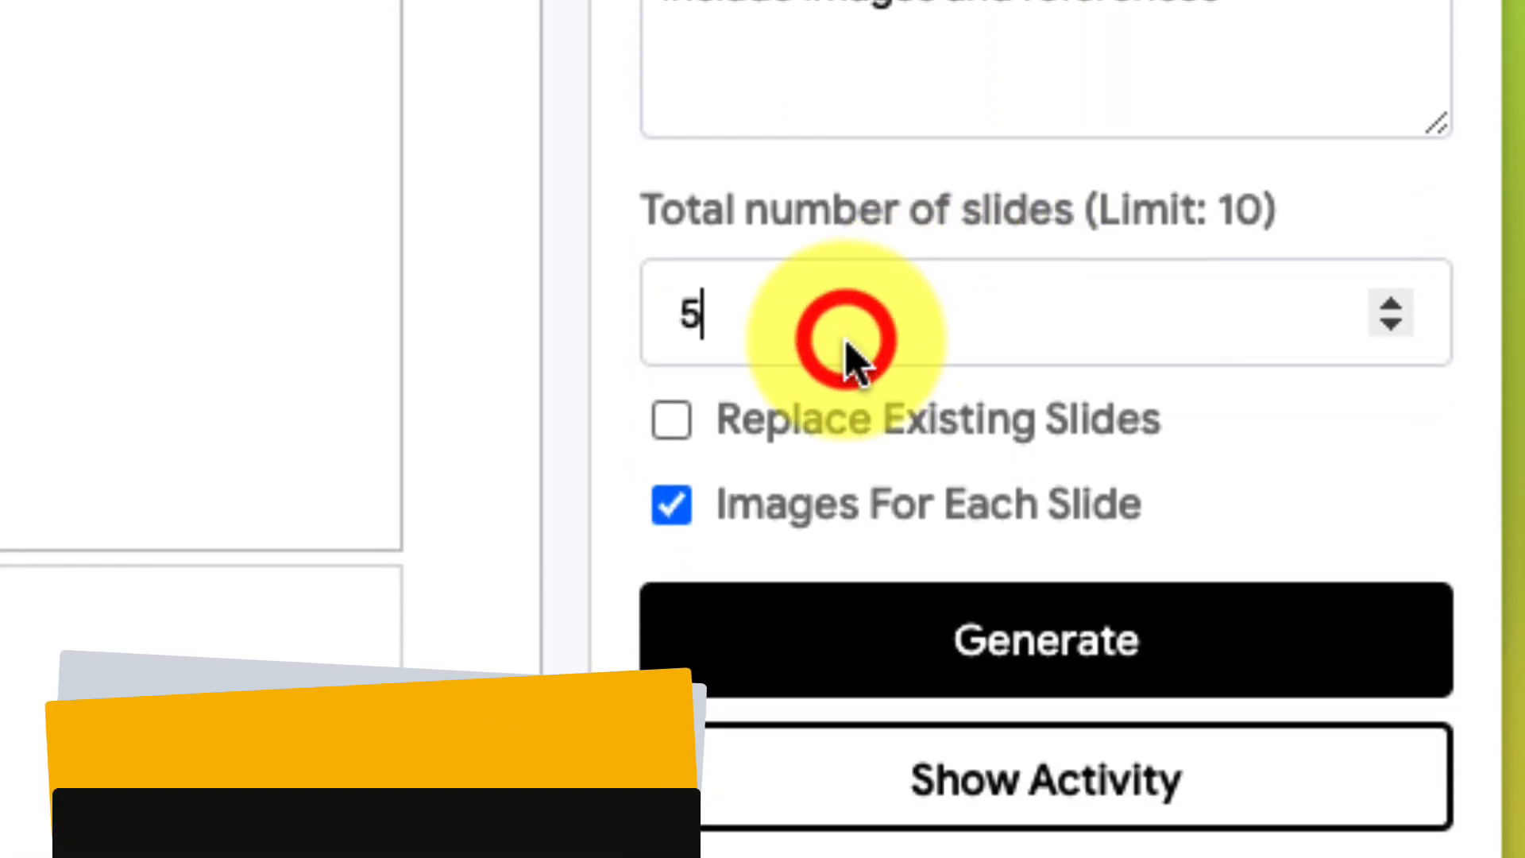
pyautogui.press('BackSpace')
pyautogui.write('10')
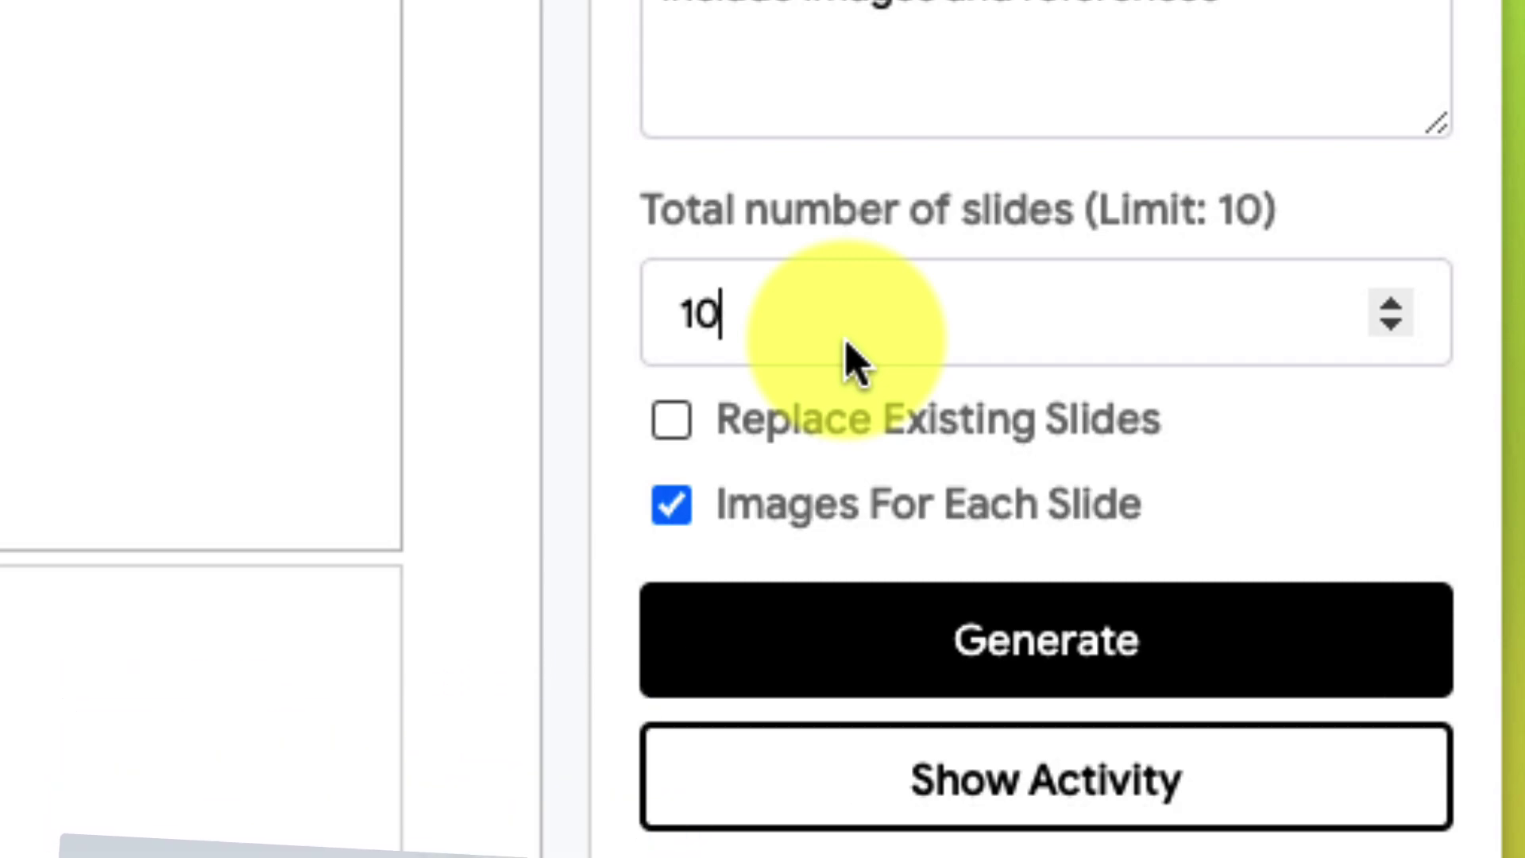
pyautogui.press('Tab')
pyautogui.press('space')
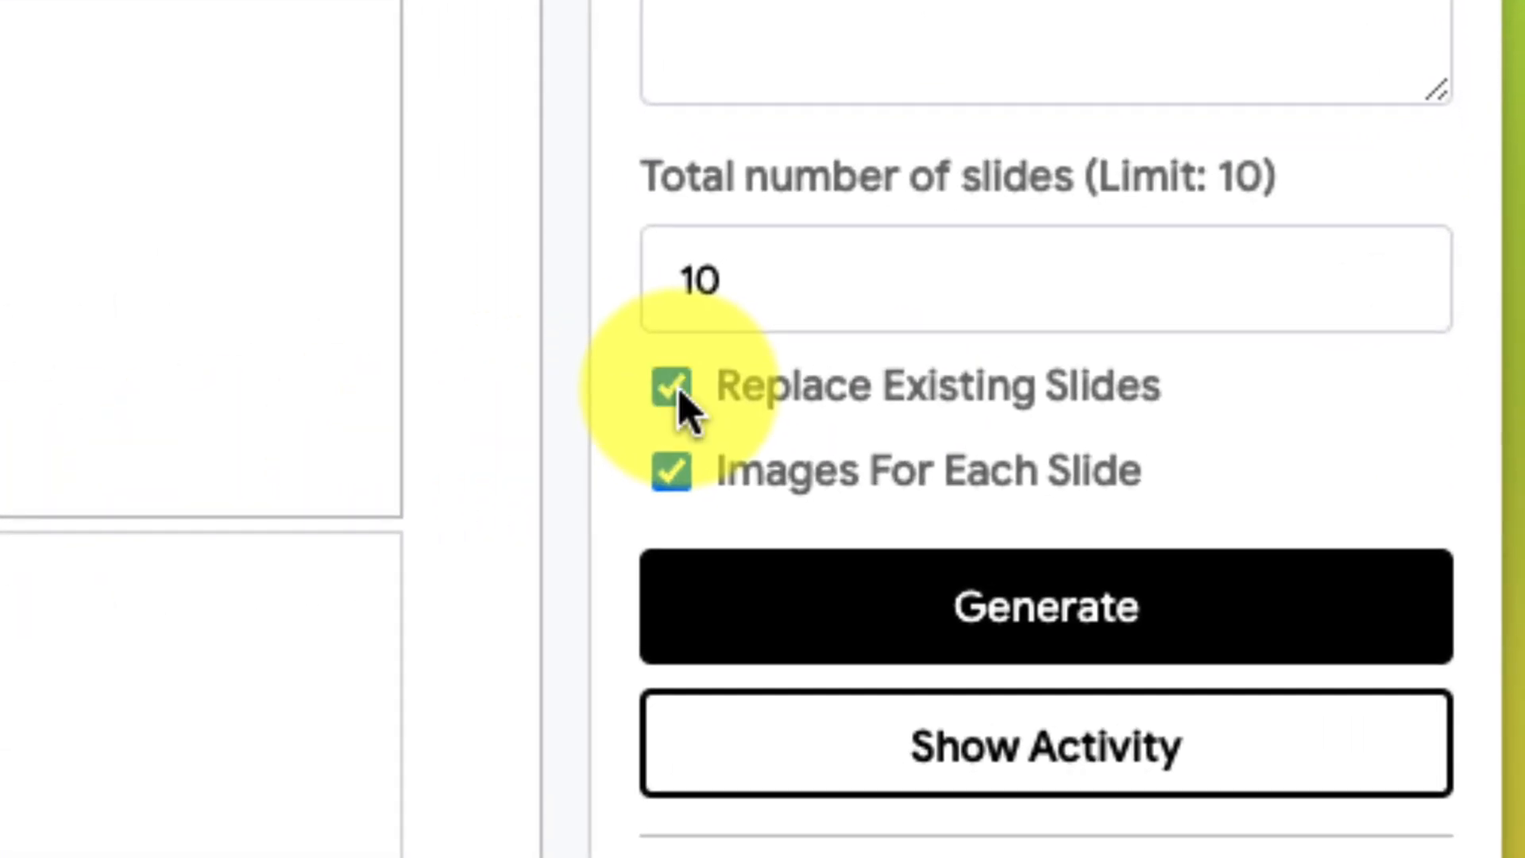
pyautogui.click(670, 472)
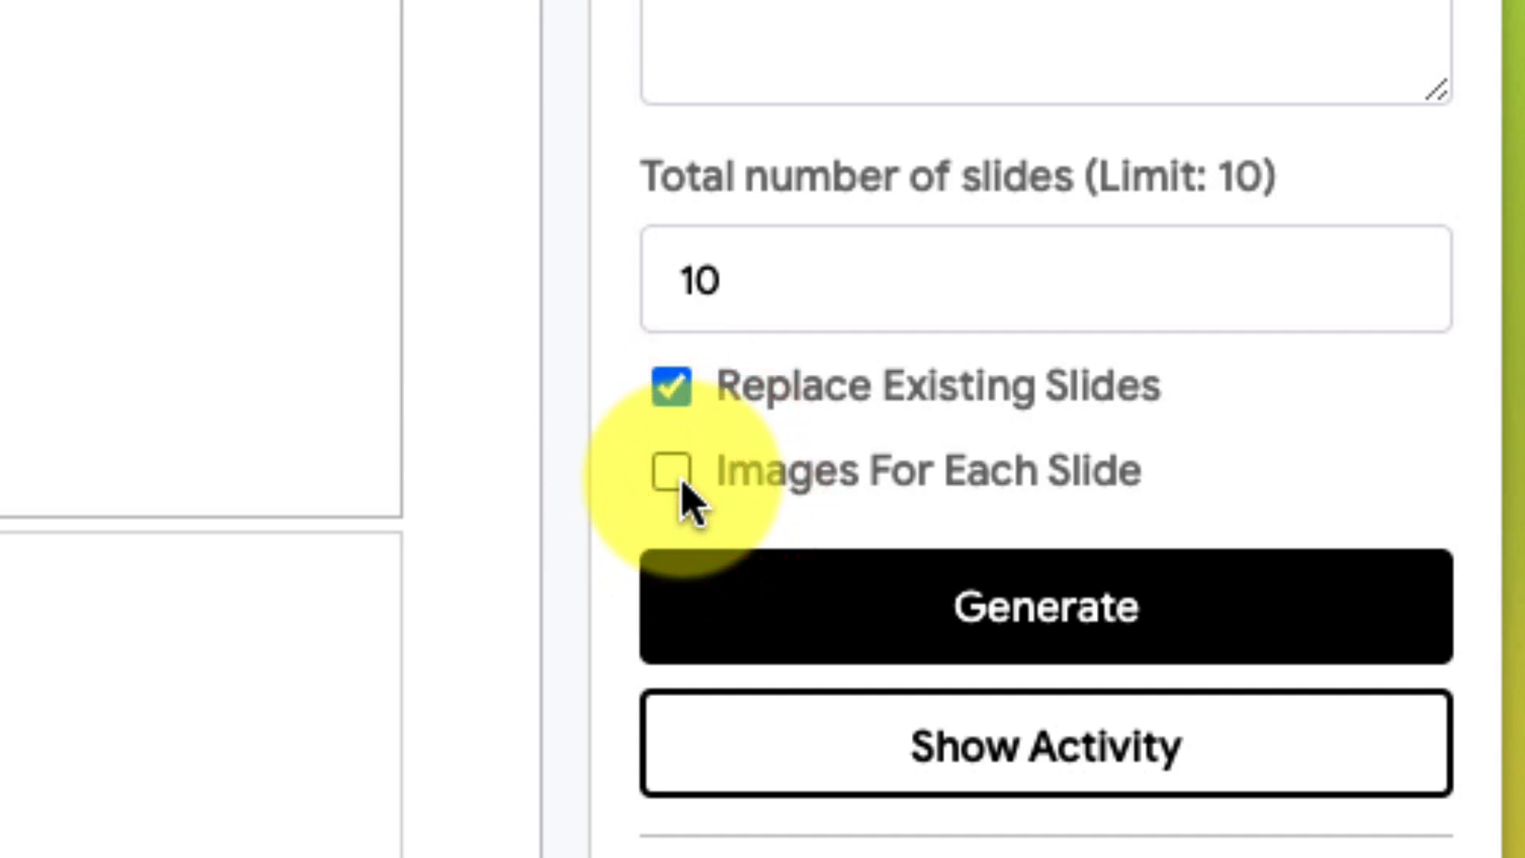
pyautogui.click(671, 472)
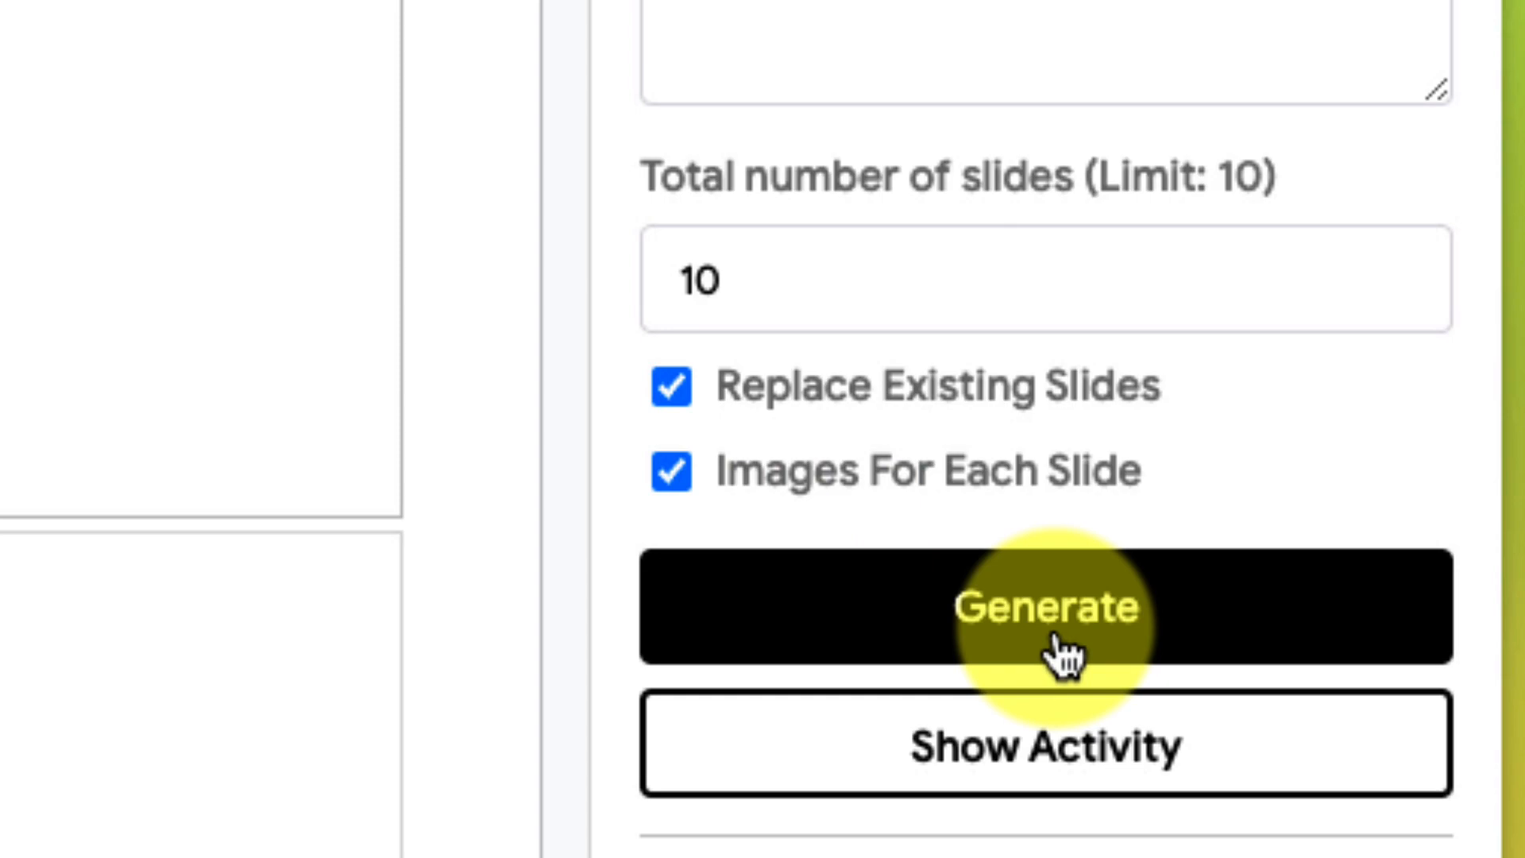
pyautogui.scroll(-3, 1063, 631)
pyautogui.scroll(-2, 1064, 536)
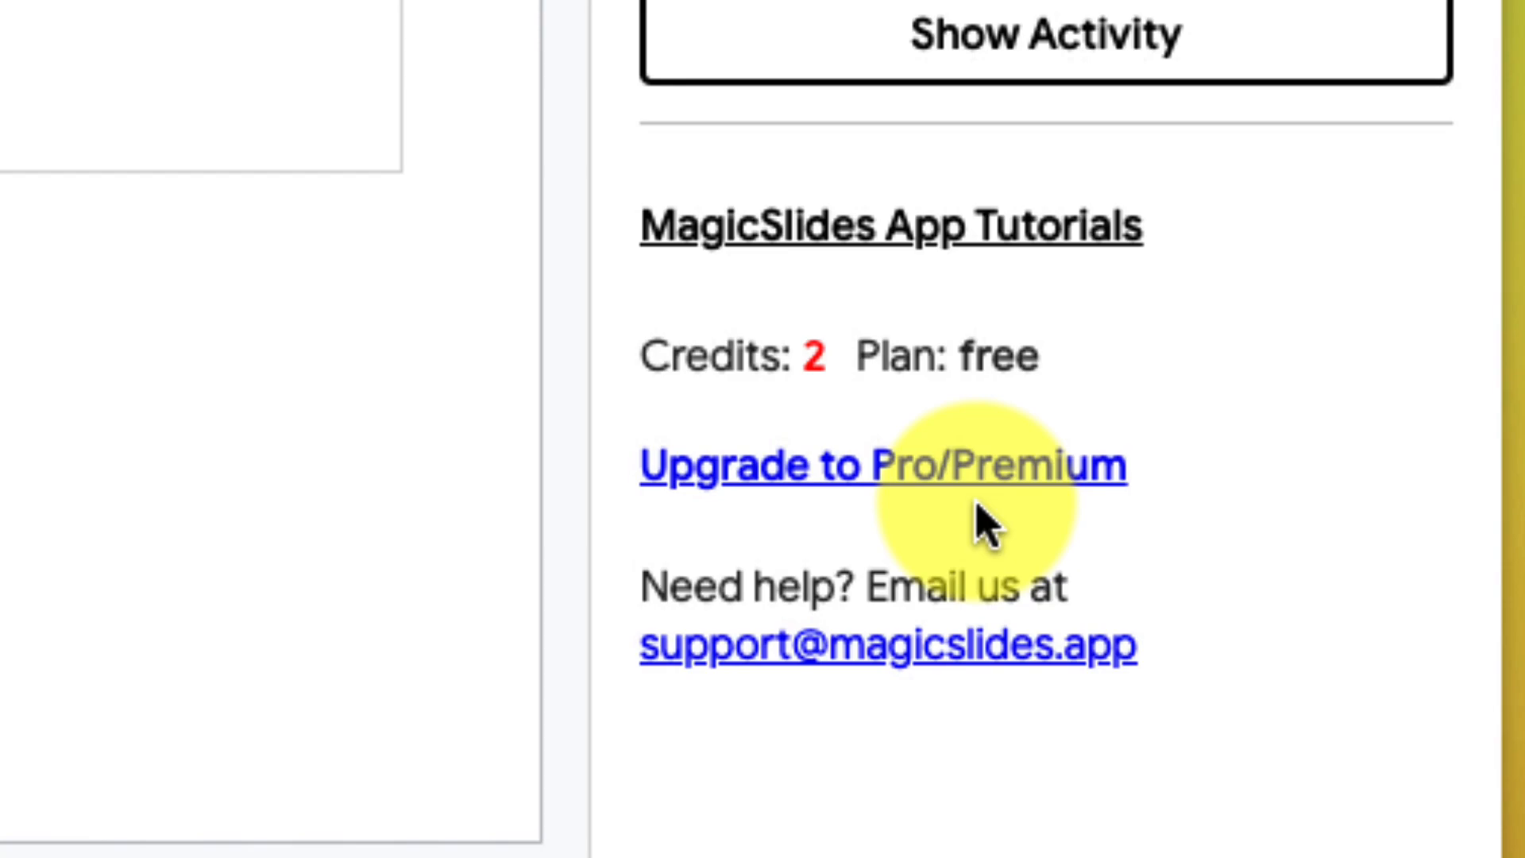
pyautogui.scroll(4, 983, 521)
pyautogui.scroll(4, 983, 477)
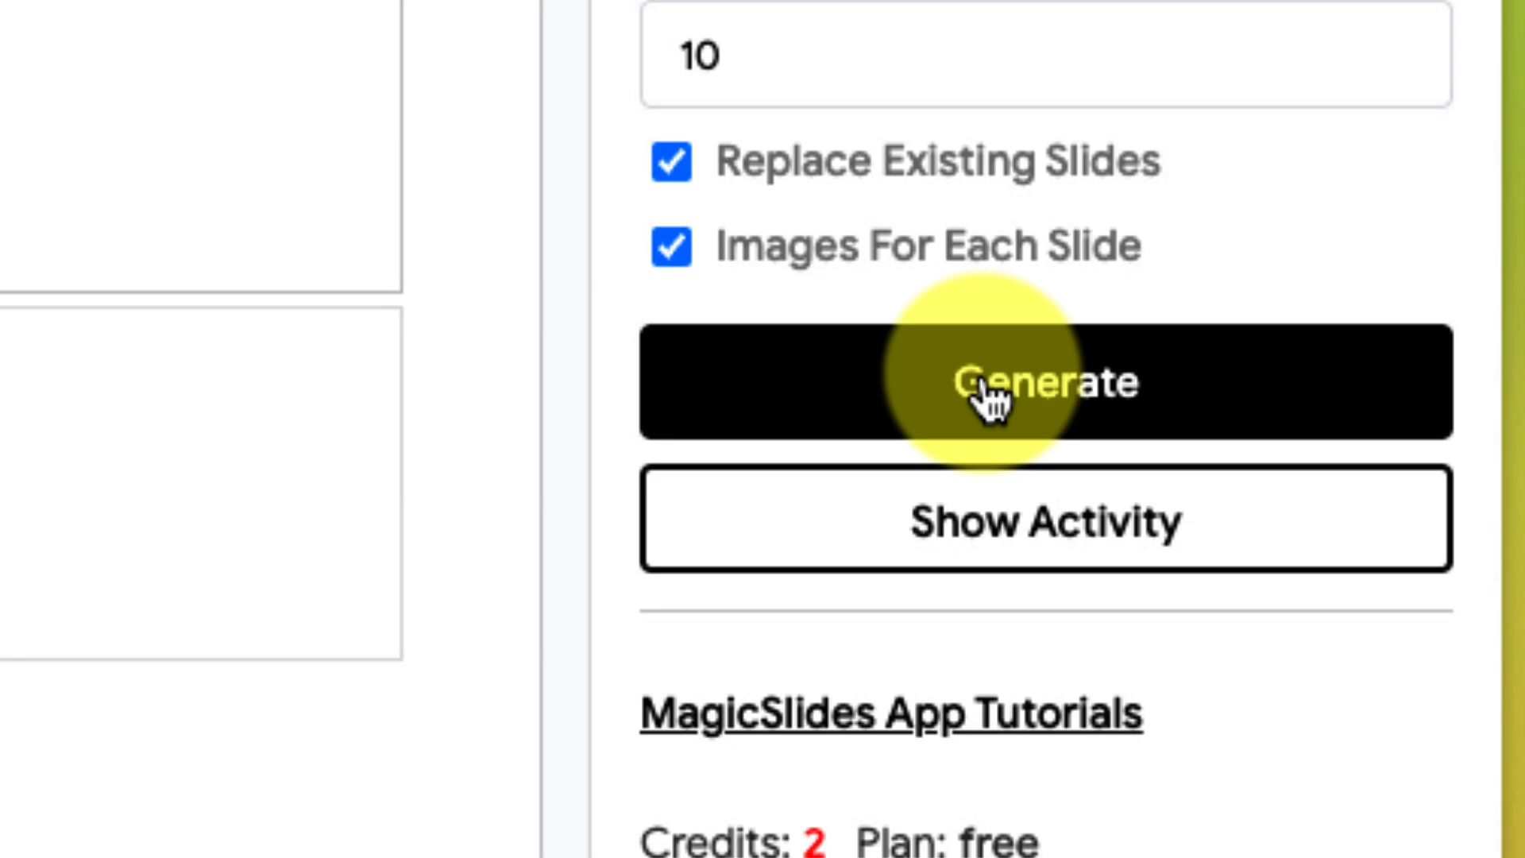
# Step: Generate the Rock Climbing in Yosemite deck with MagicSlides
pyautogui.click(989, 393)
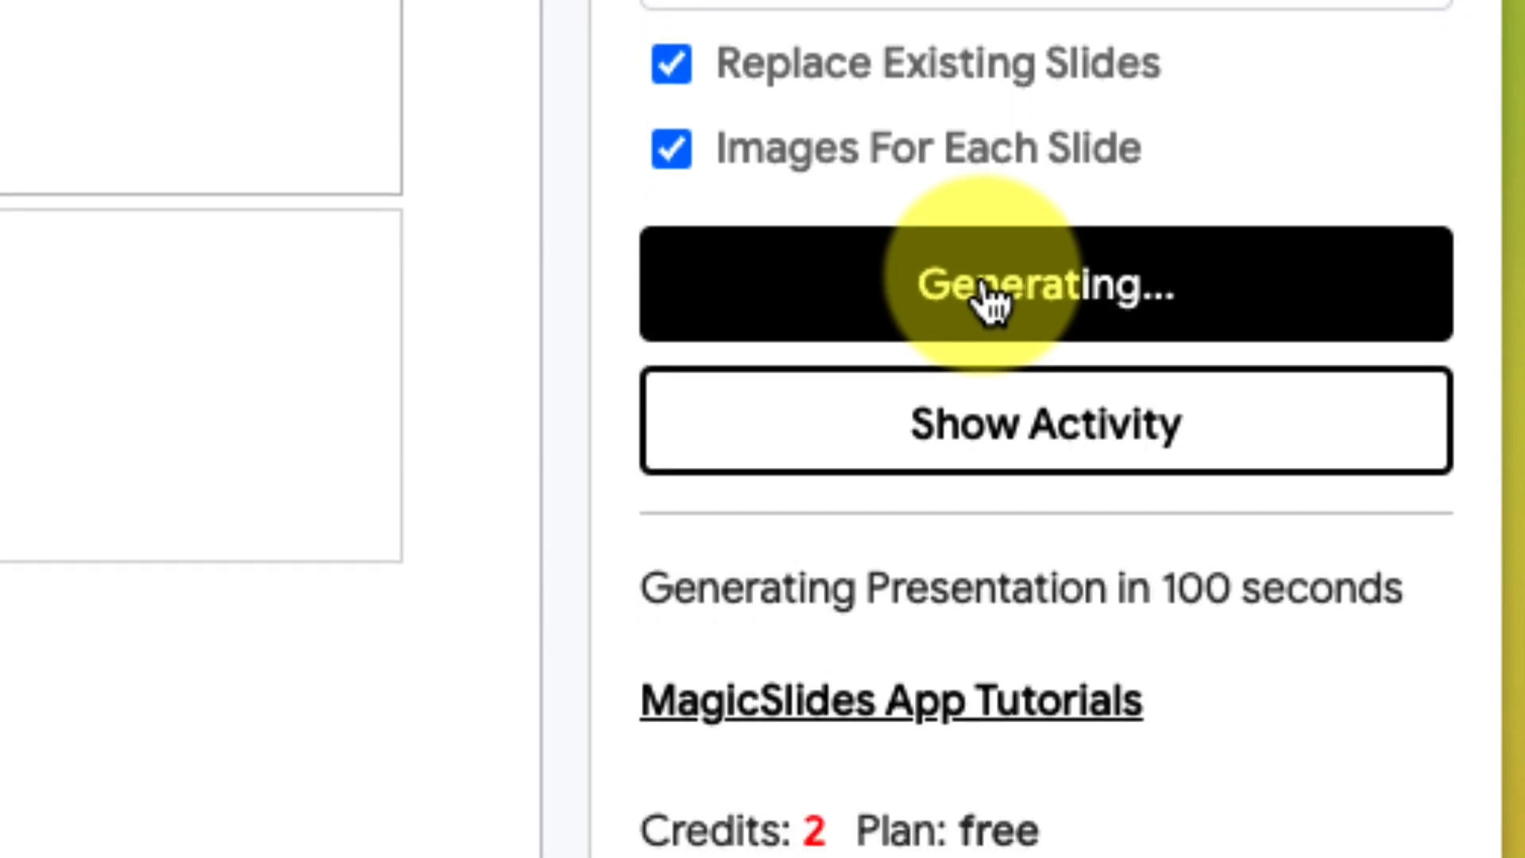
pyautogui.scroll(-3, 989, 394)
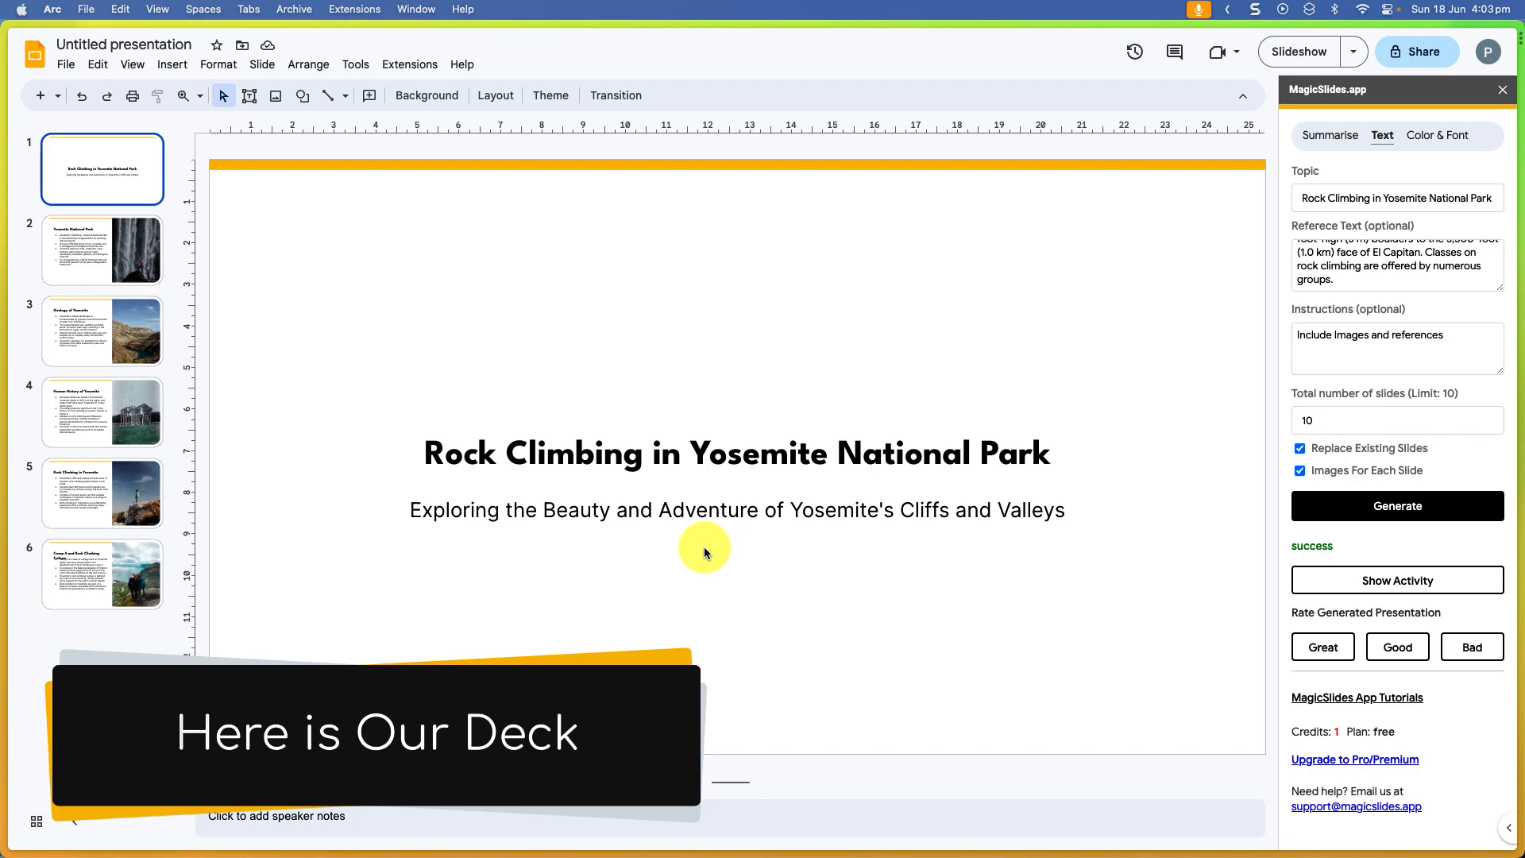
# Step: Review slides 2 through 6 in the filmstrip, ending back on the Human History of Yosemite slide
pyautogui.click(116, 254)
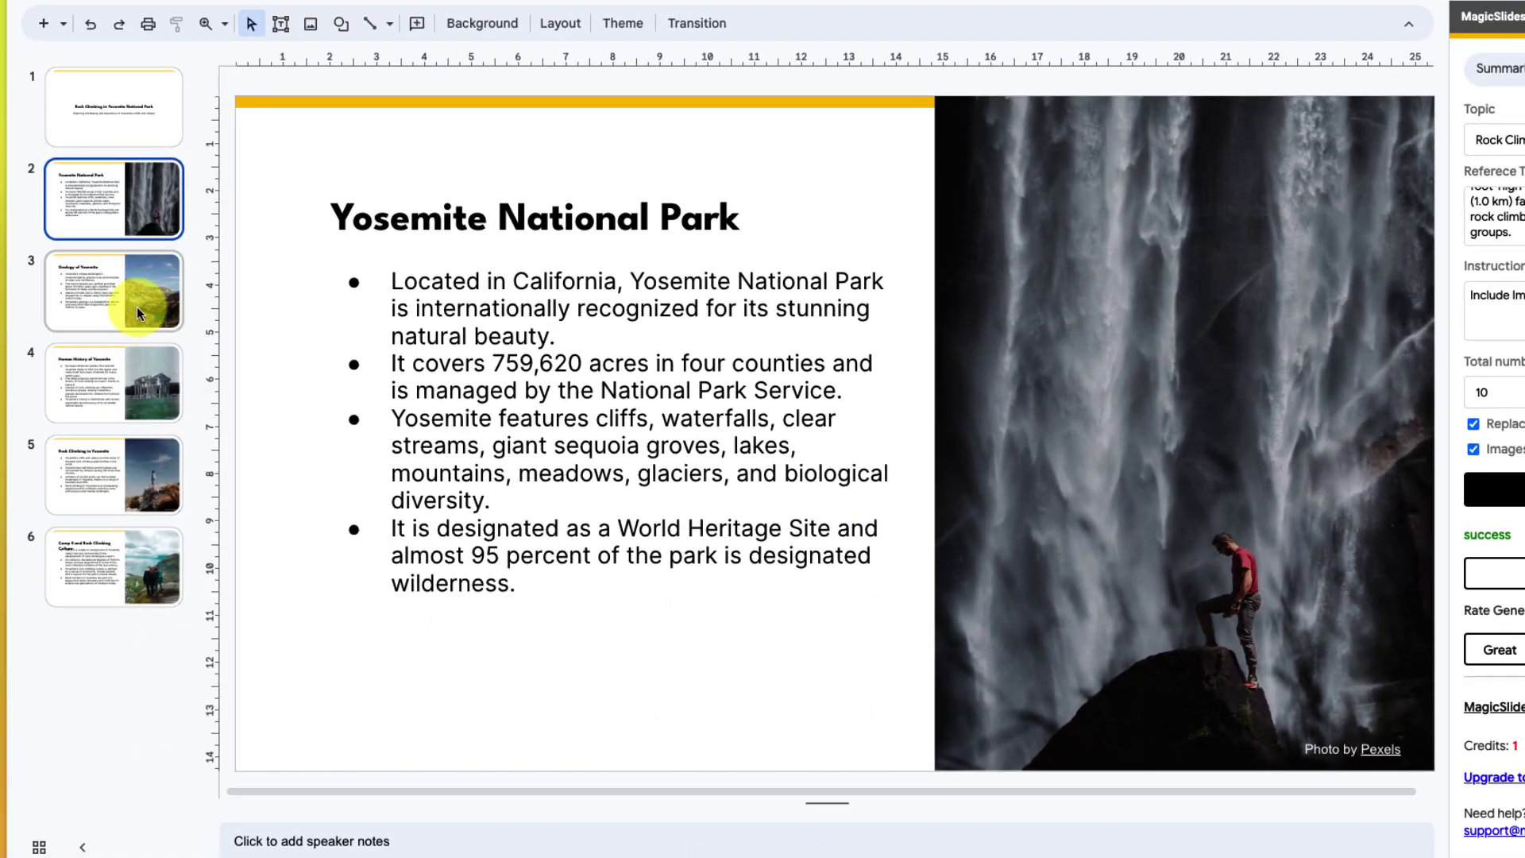
pyautogui.click(137, 306)
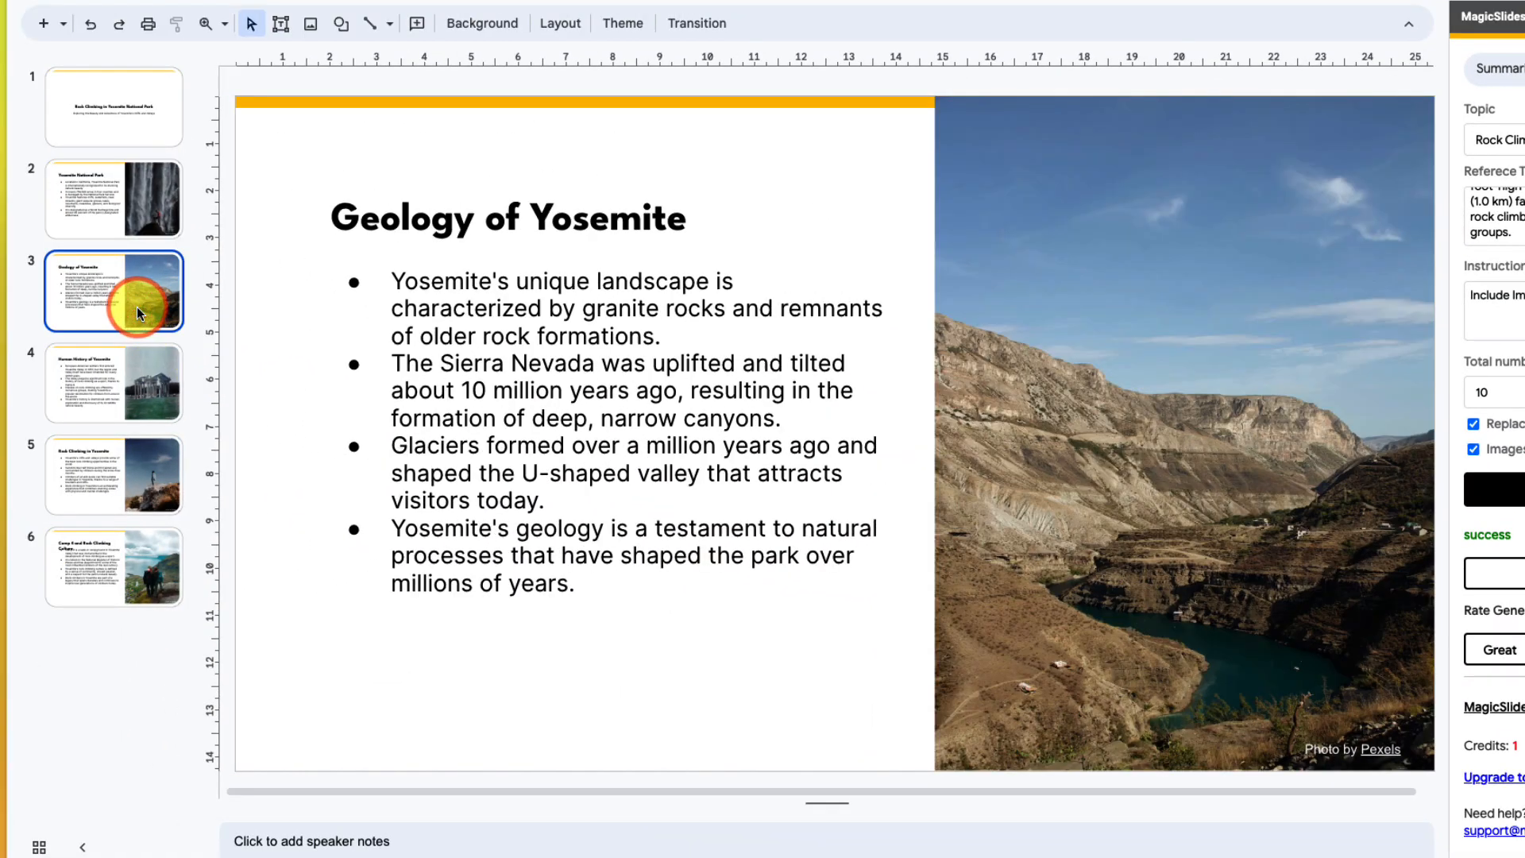
pyautogui.click(138, 374)
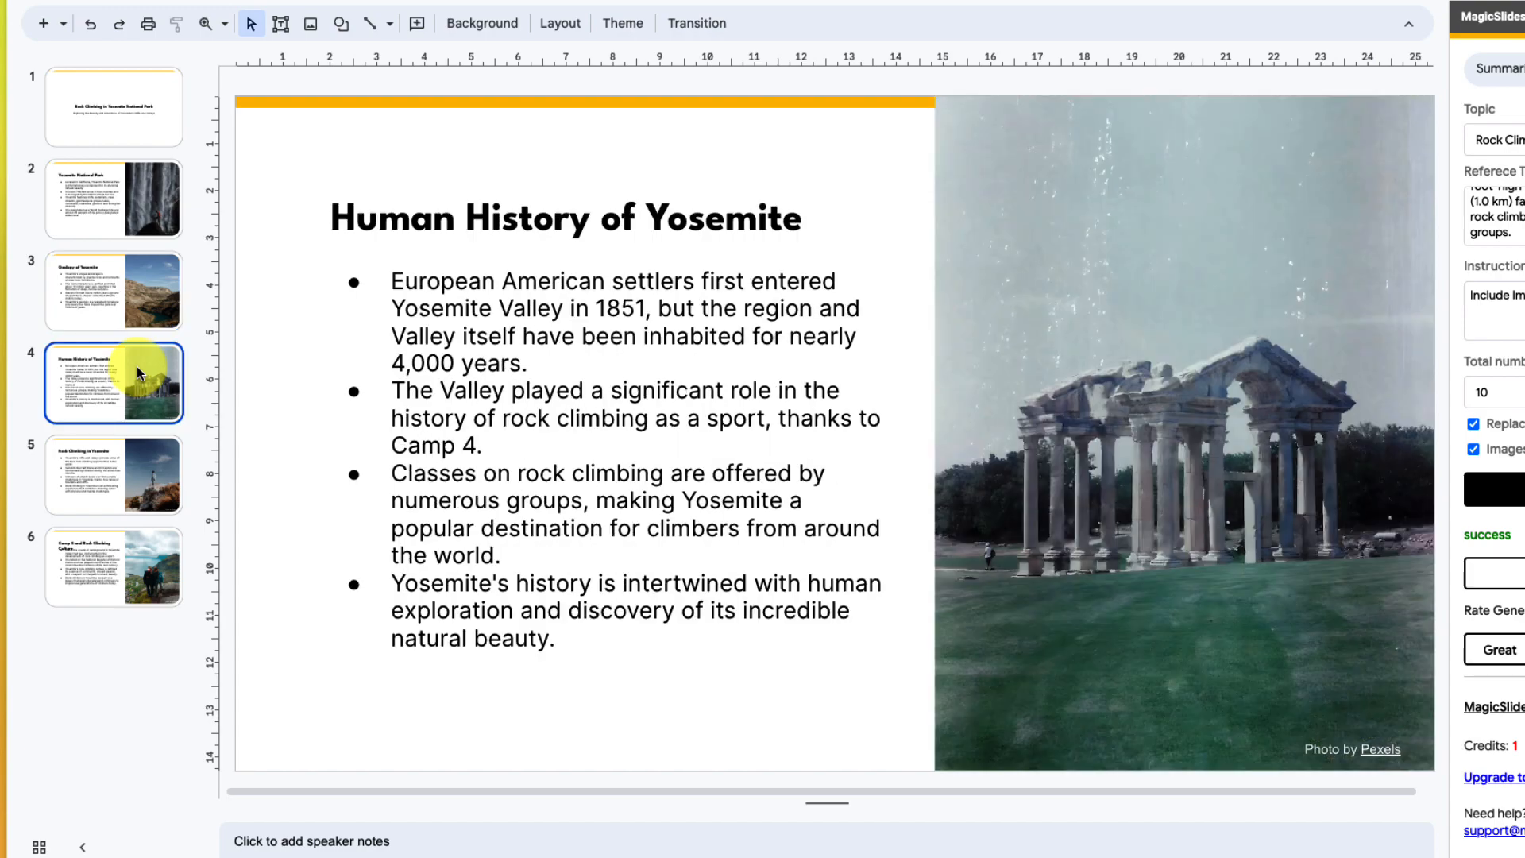
pyautogui.click(147, 460)
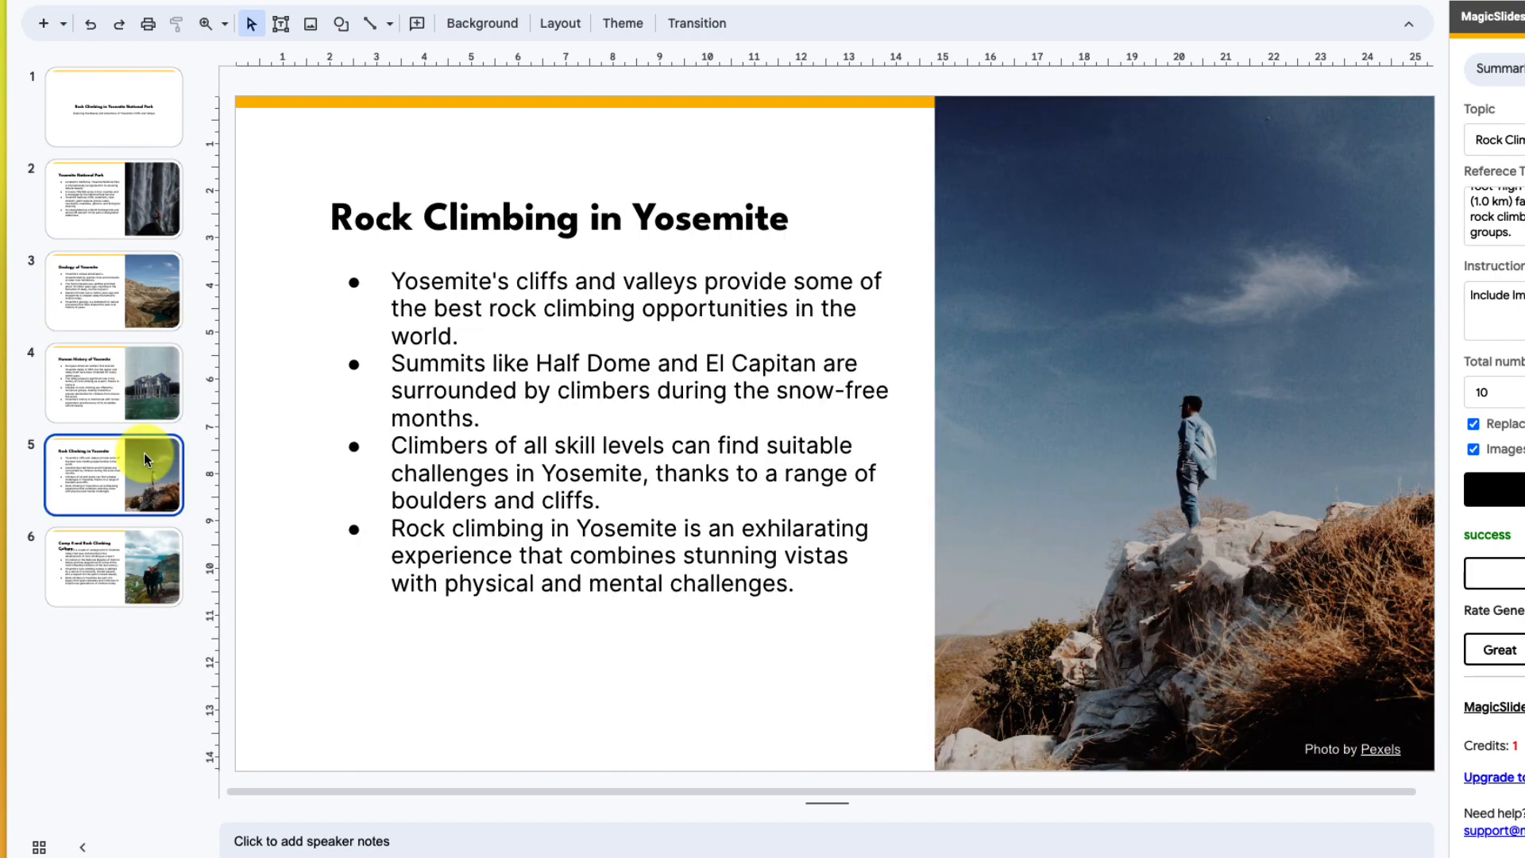
pyautogui.click(142, 570)
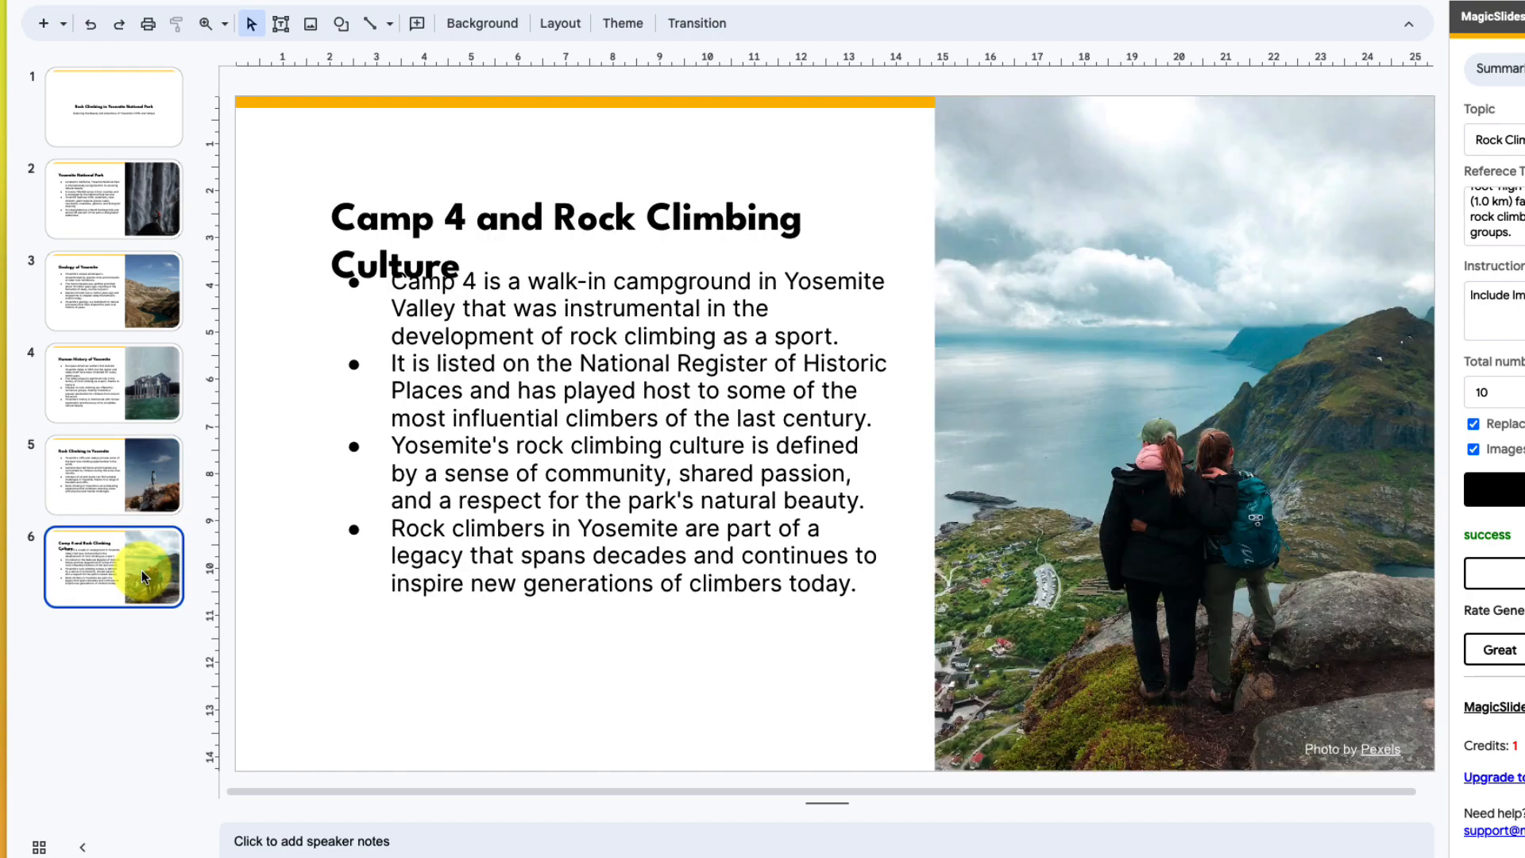
pyautogui.click(147, 375)
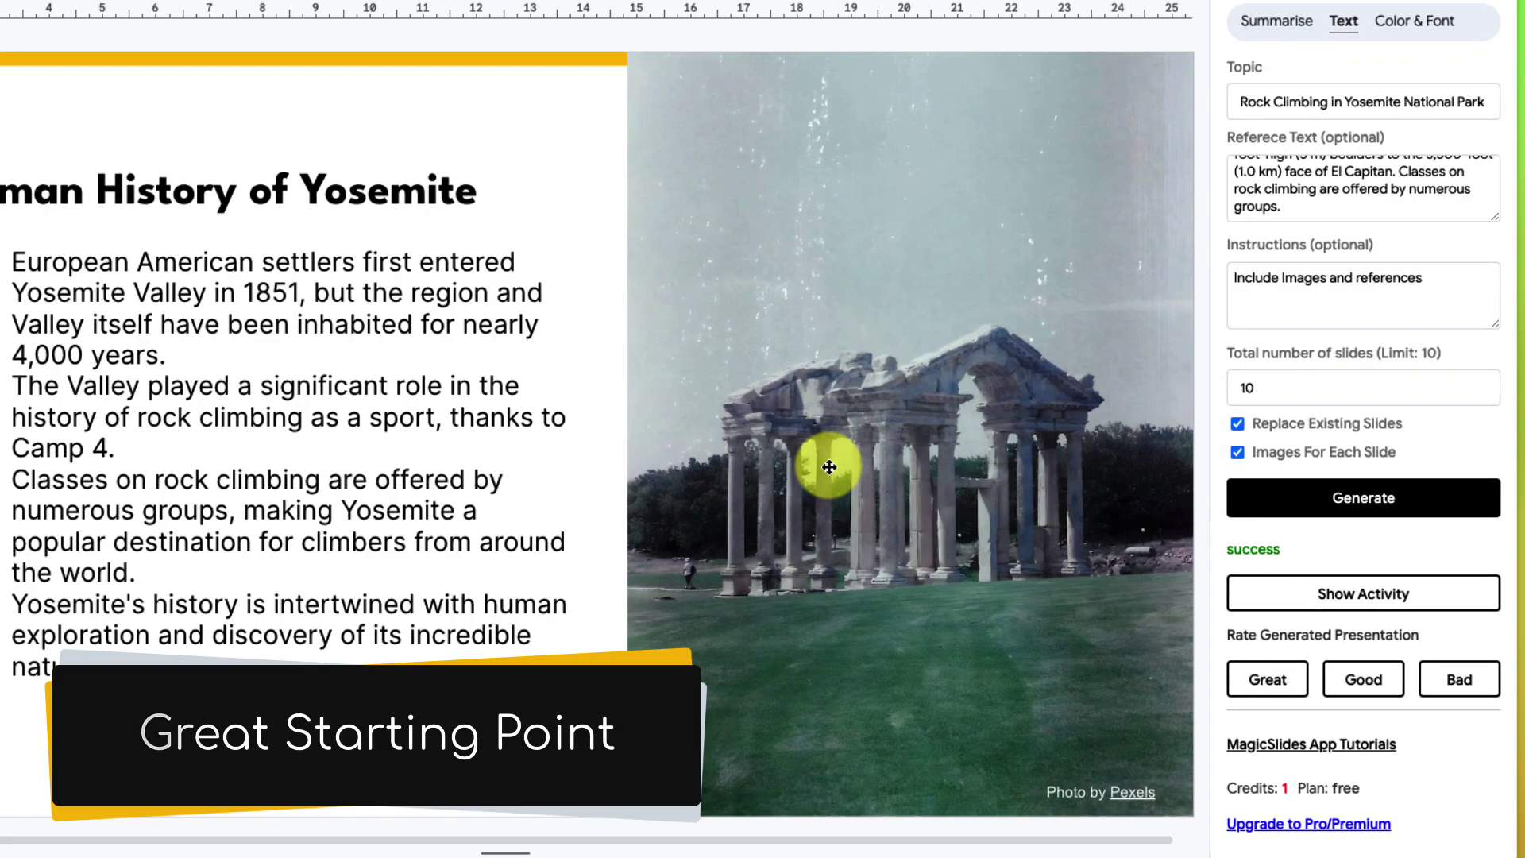
pyautogui.click(829, 464)
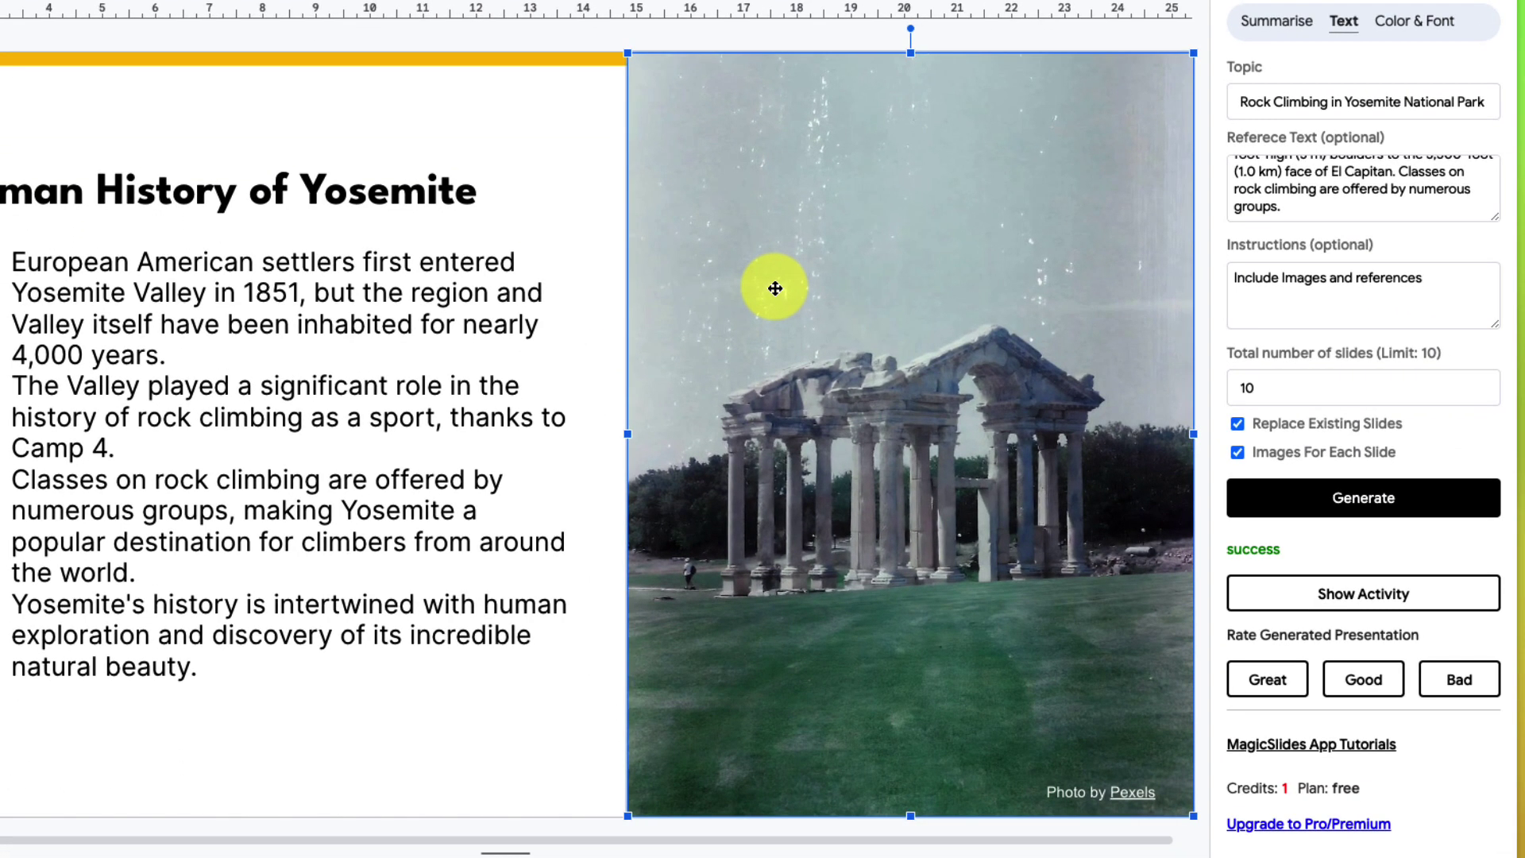
pyautogui.rightClick(775, 289)
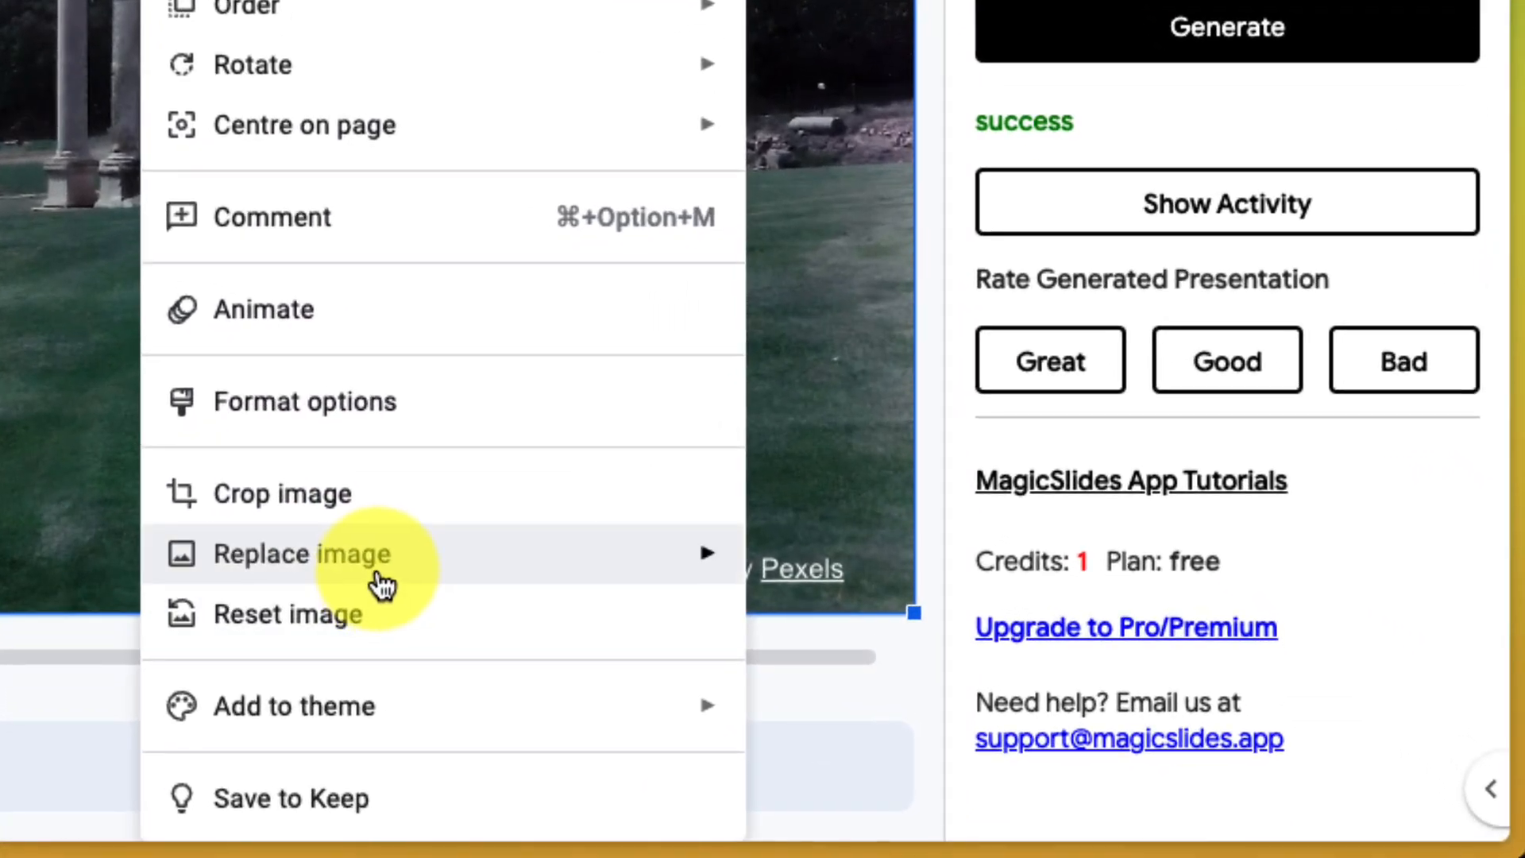
pyautogui.moveTo(301, 555)
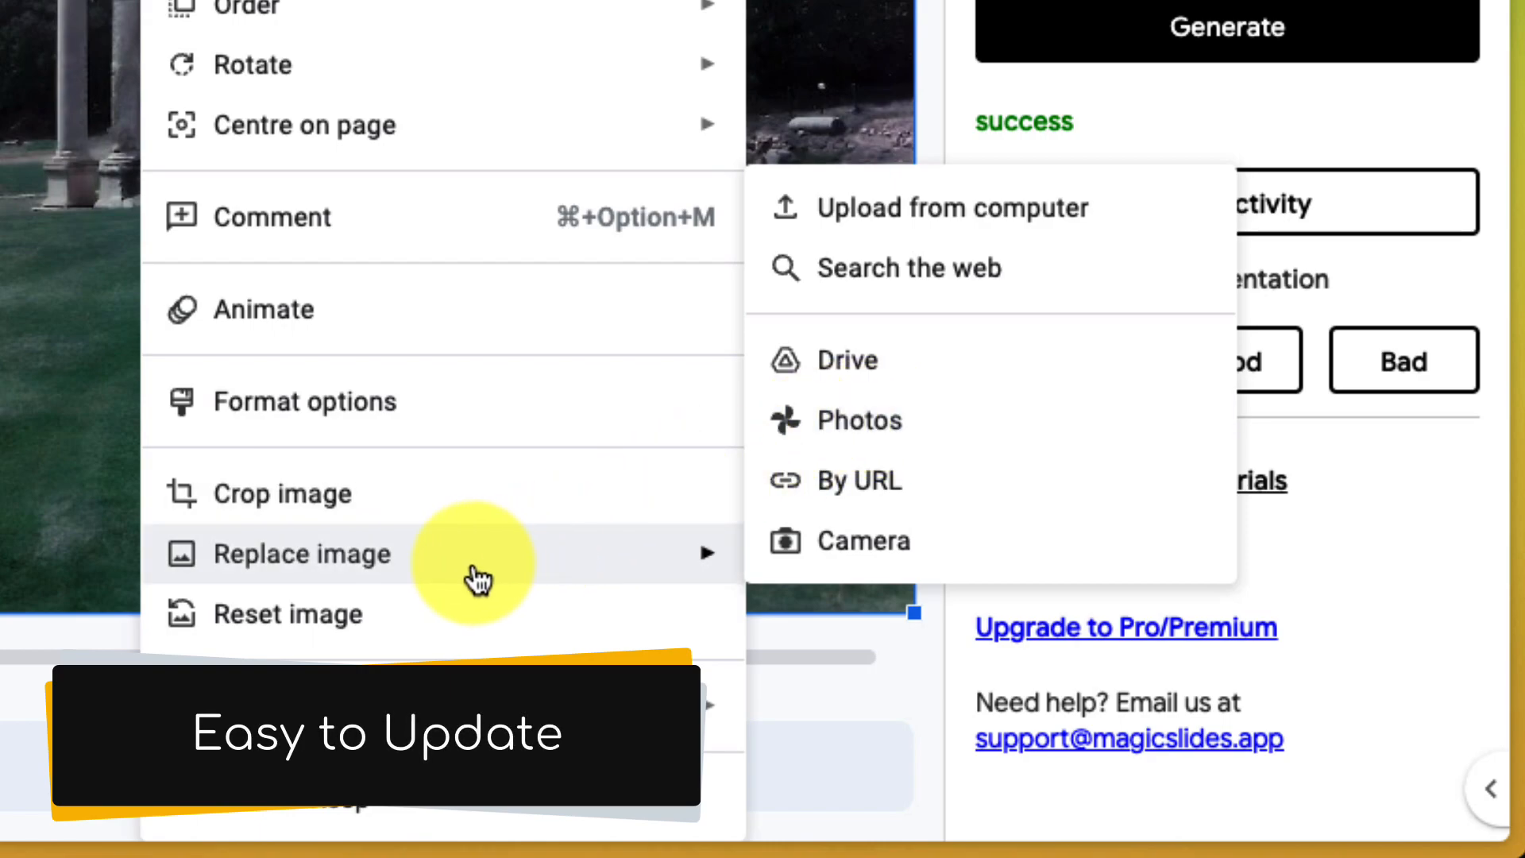
pyautogui.press('Escape')
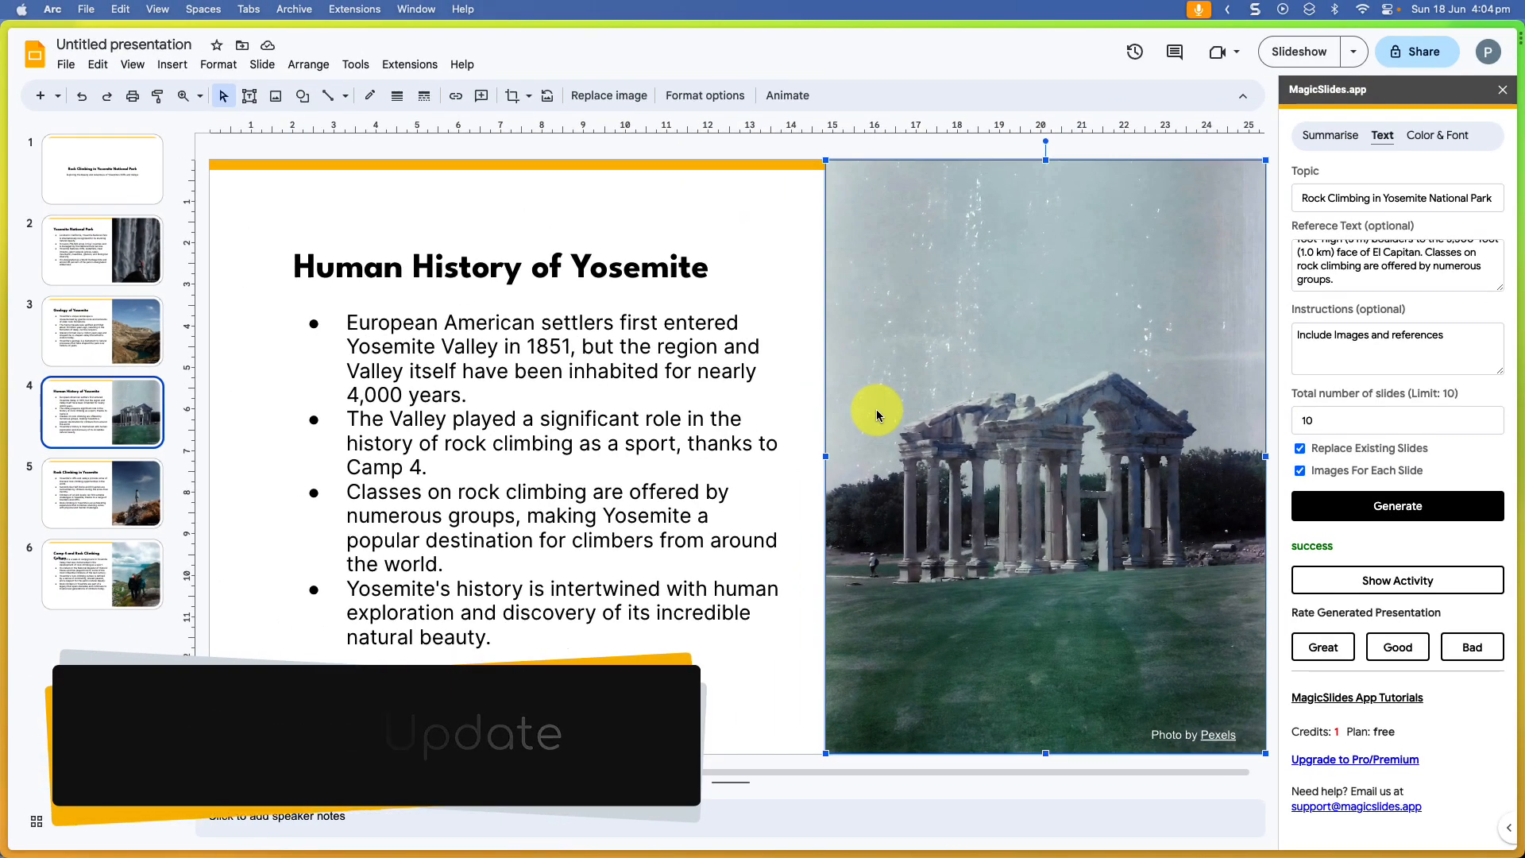
pyautogui.click(808, 407)
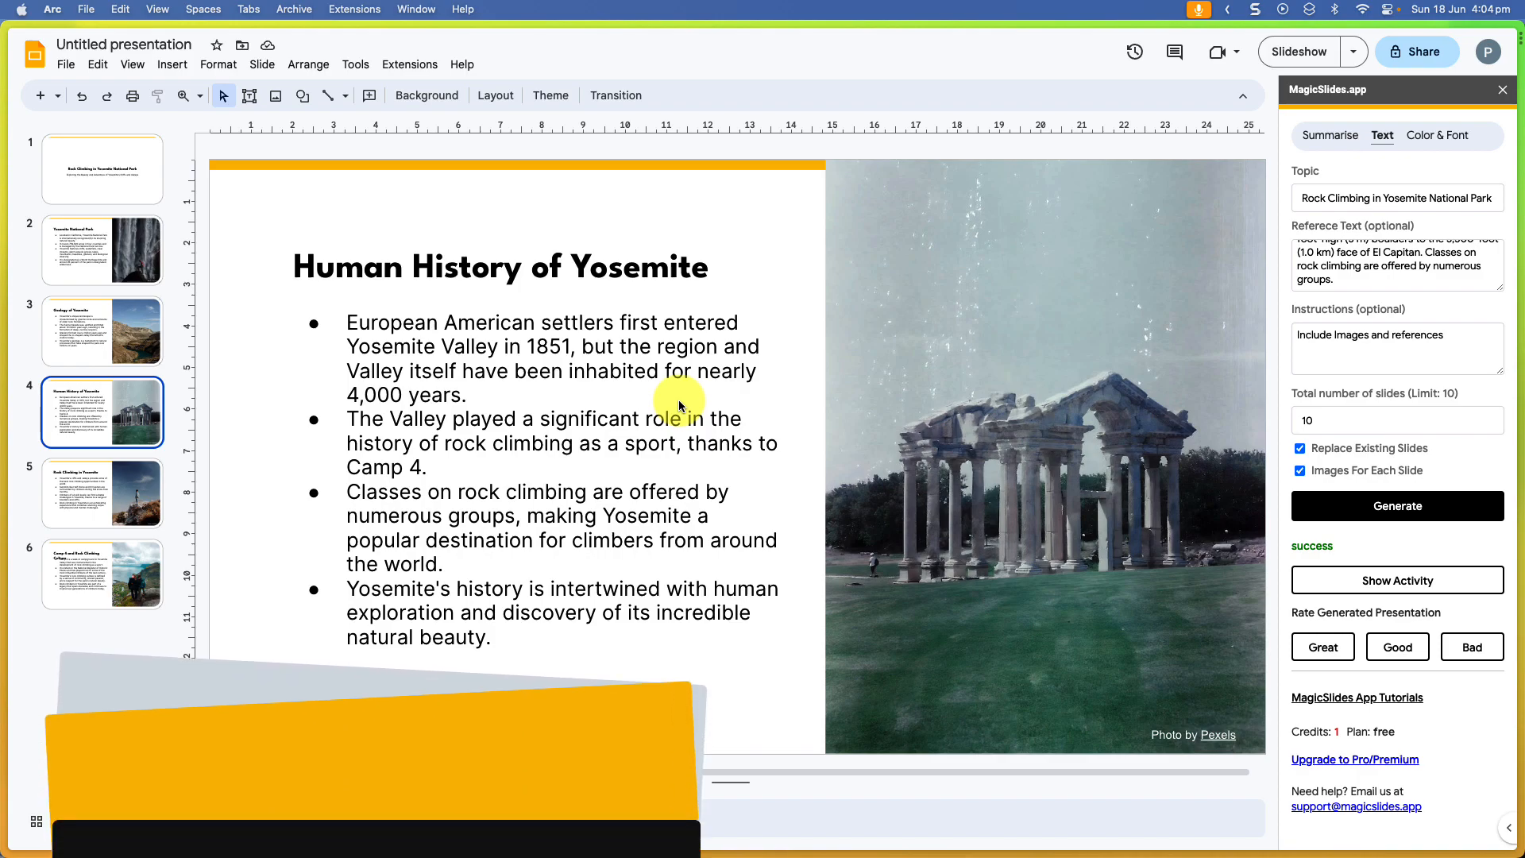
# Step: Close the MagicSlides and Themes panels and switch to an empty desktop
pyautogui.click(1503, 88)
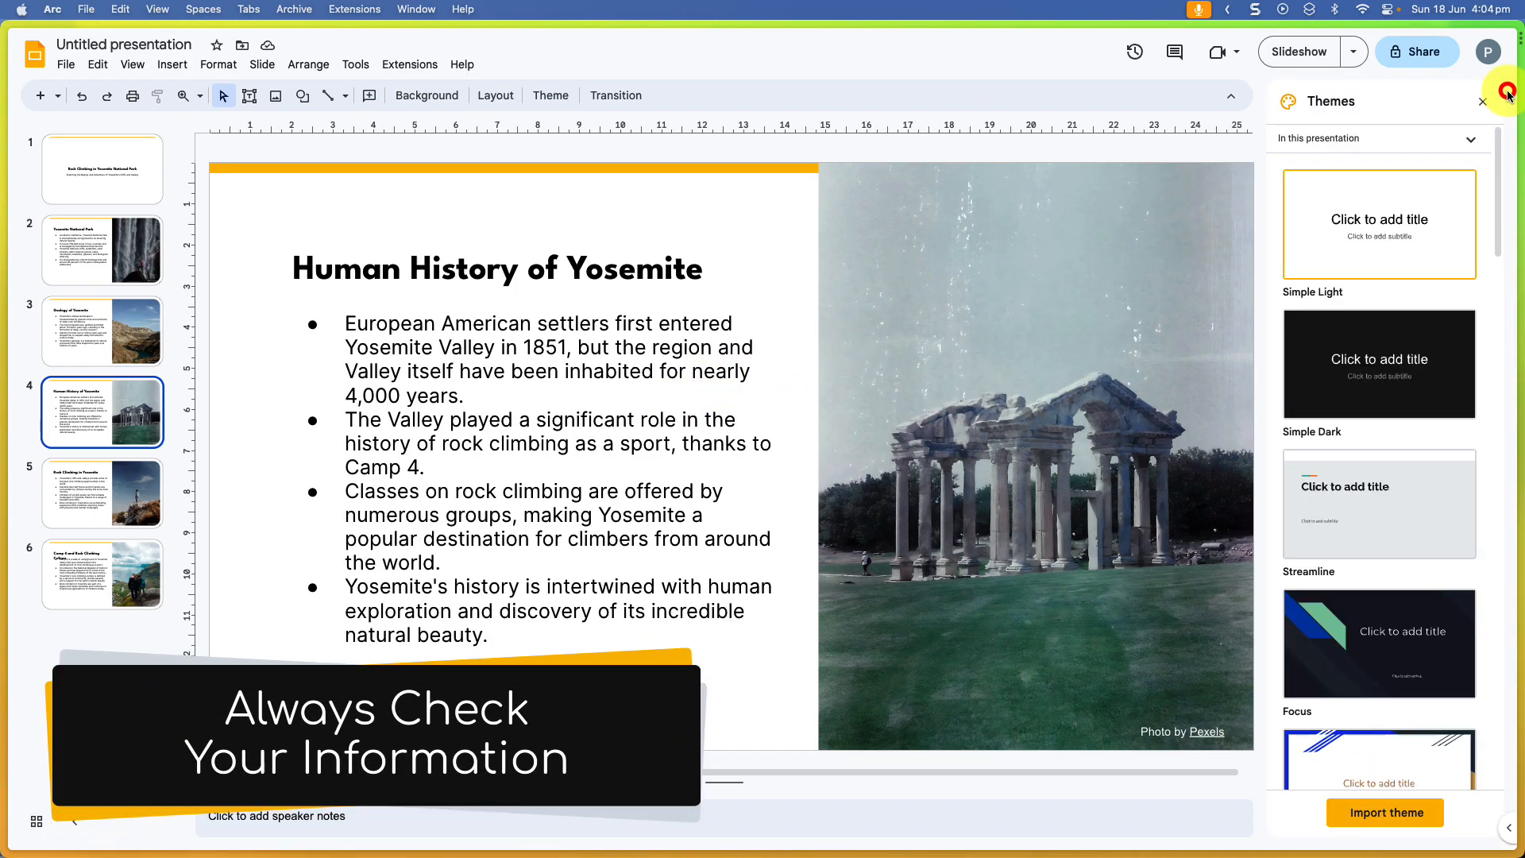
pyautogui.click(1482, 102)
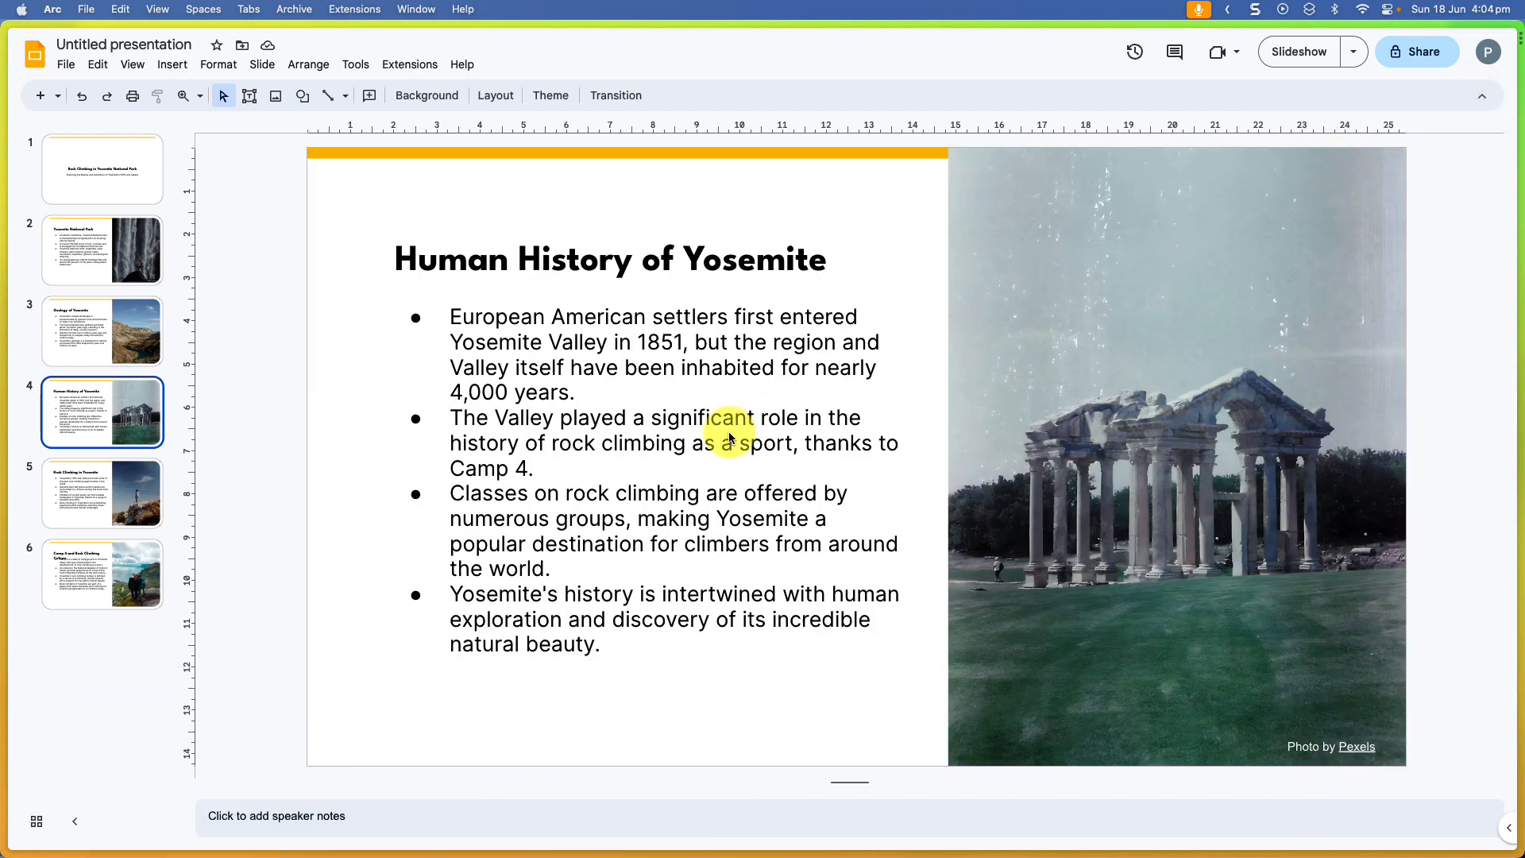
pyautogui.hotkey('ctrl', 'Left')
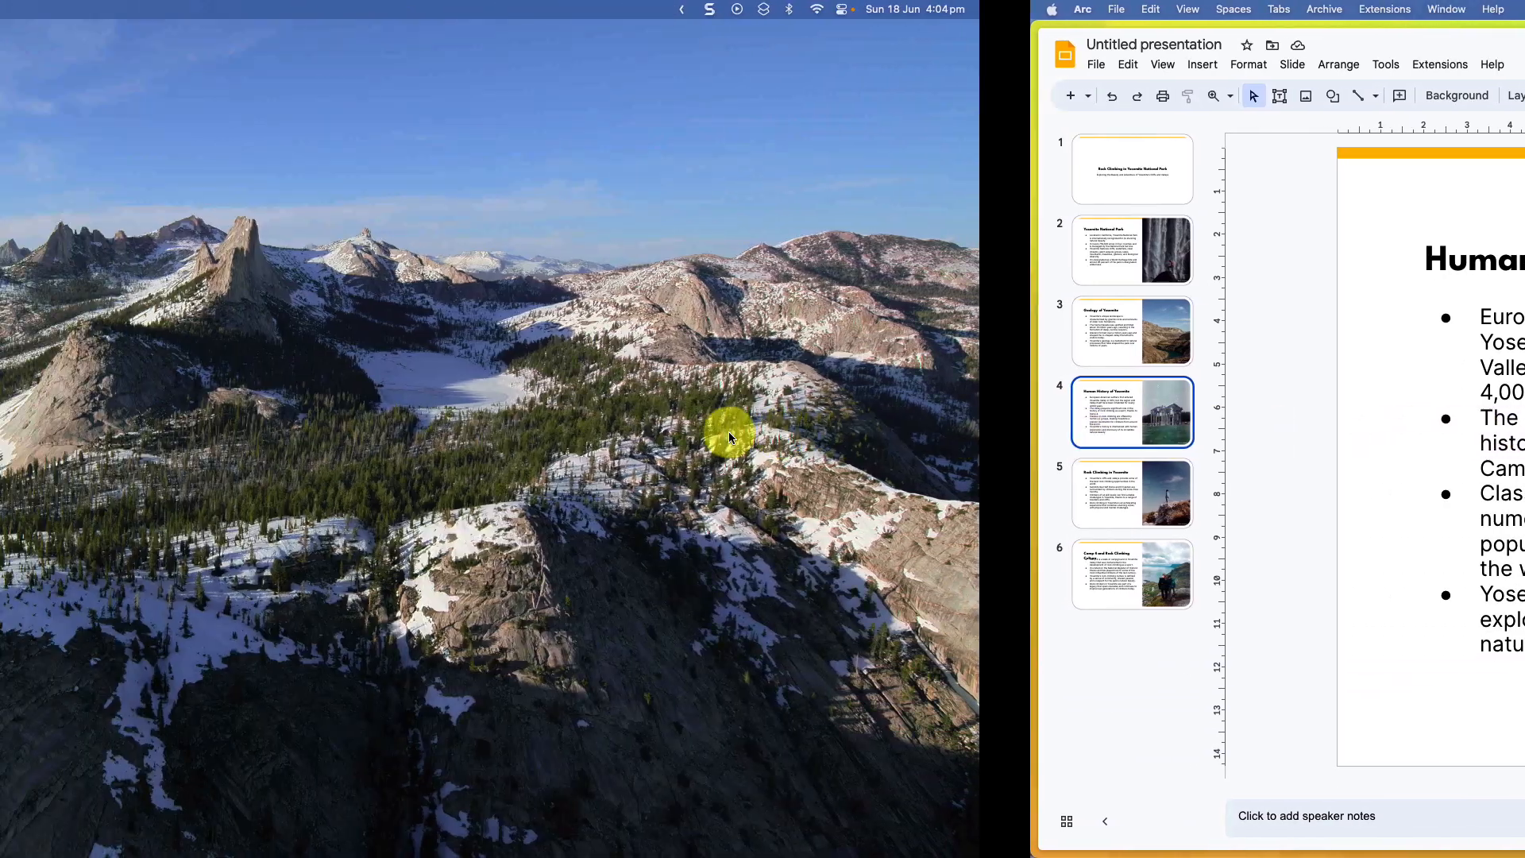